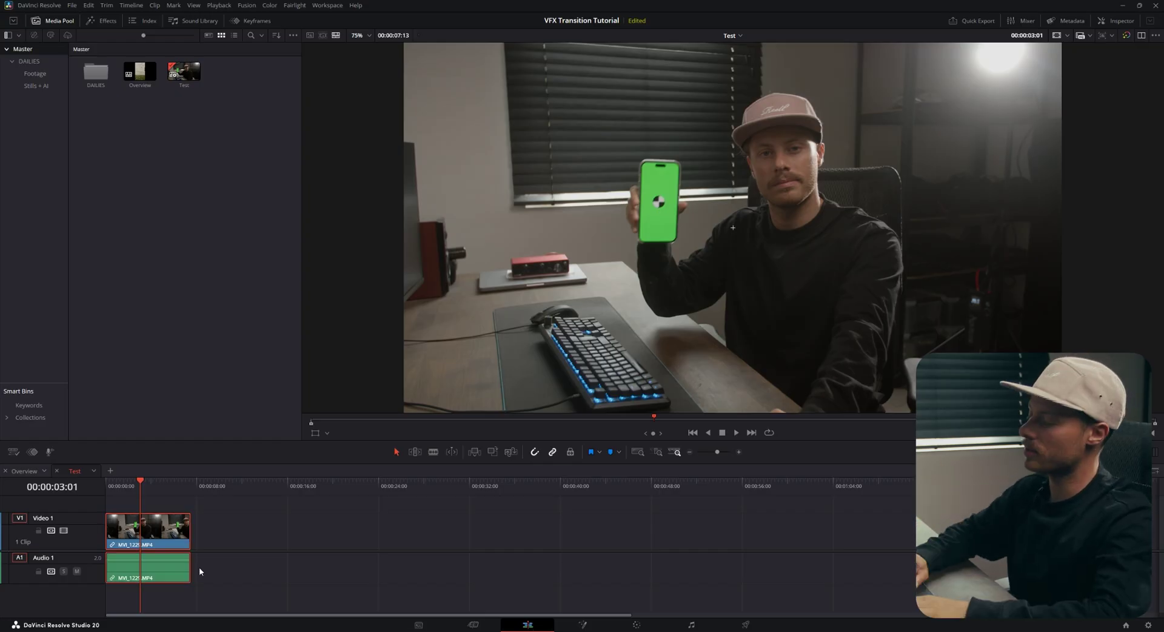
Open the clip in Fusion and add a Tracker node between MediaIn1 and MediaOut1
key(shift+5)
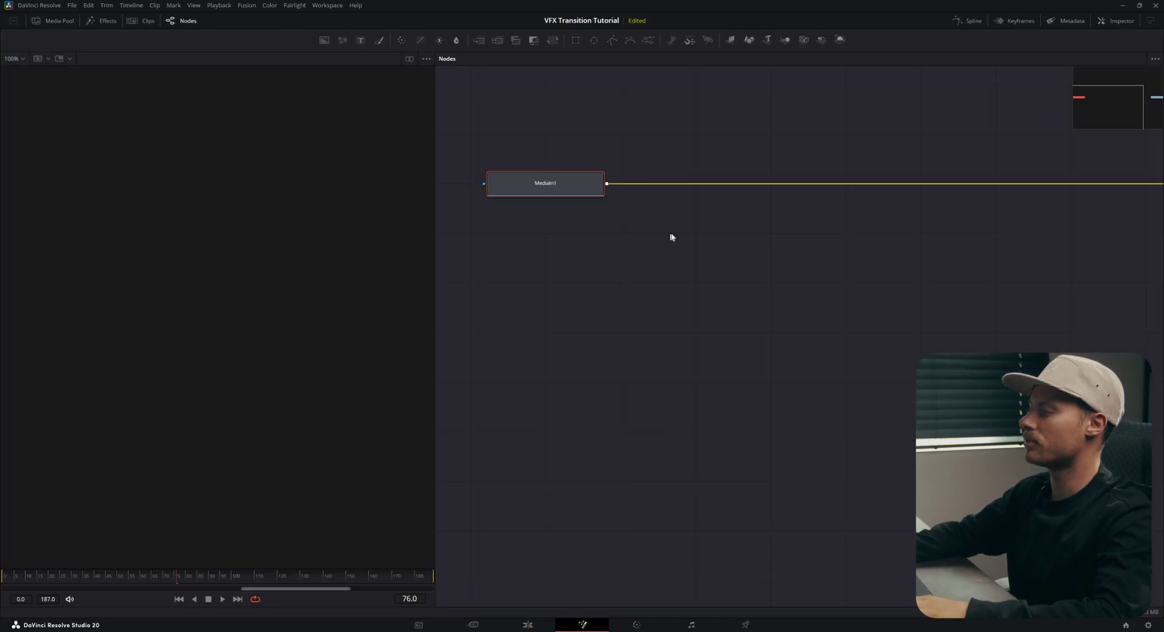
key(shift+space)
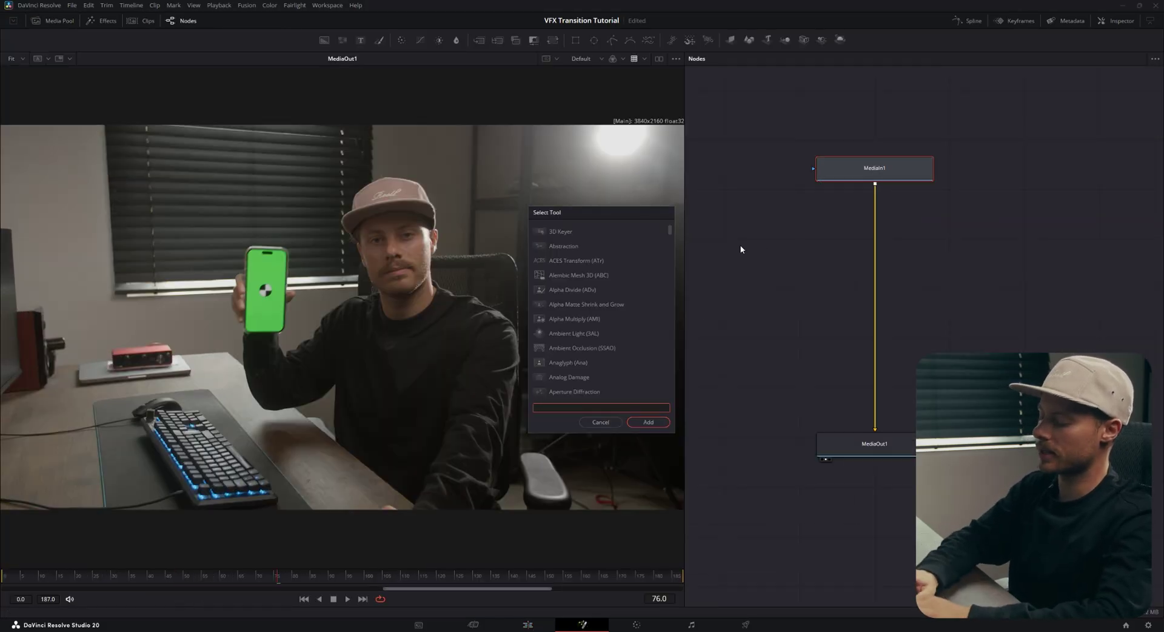
text(track)
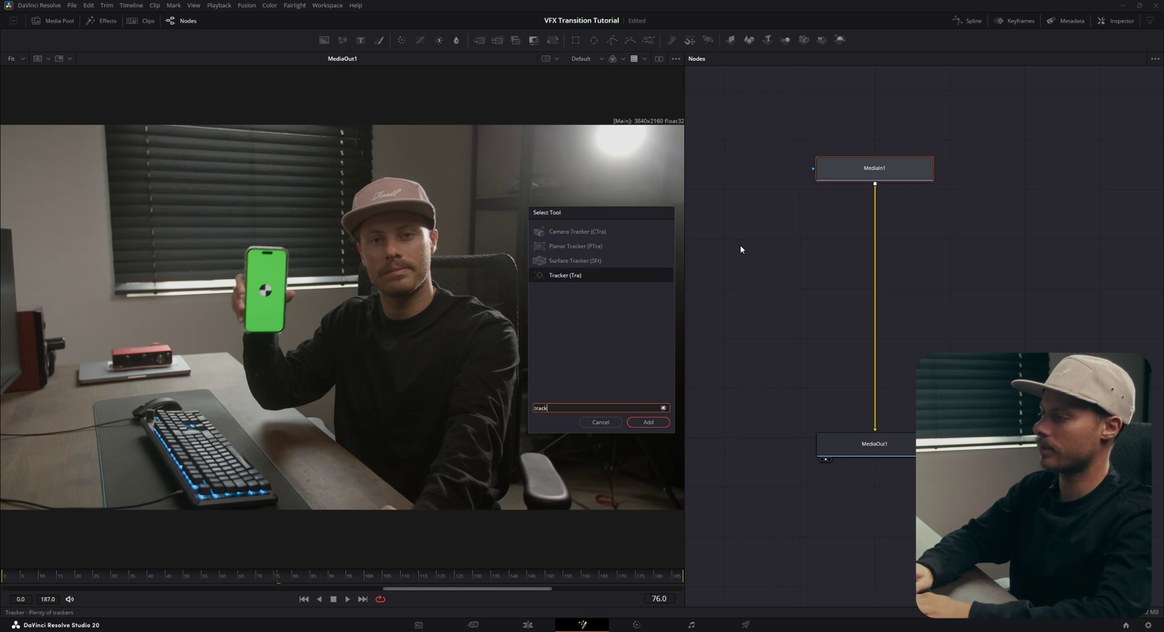
key(Return)
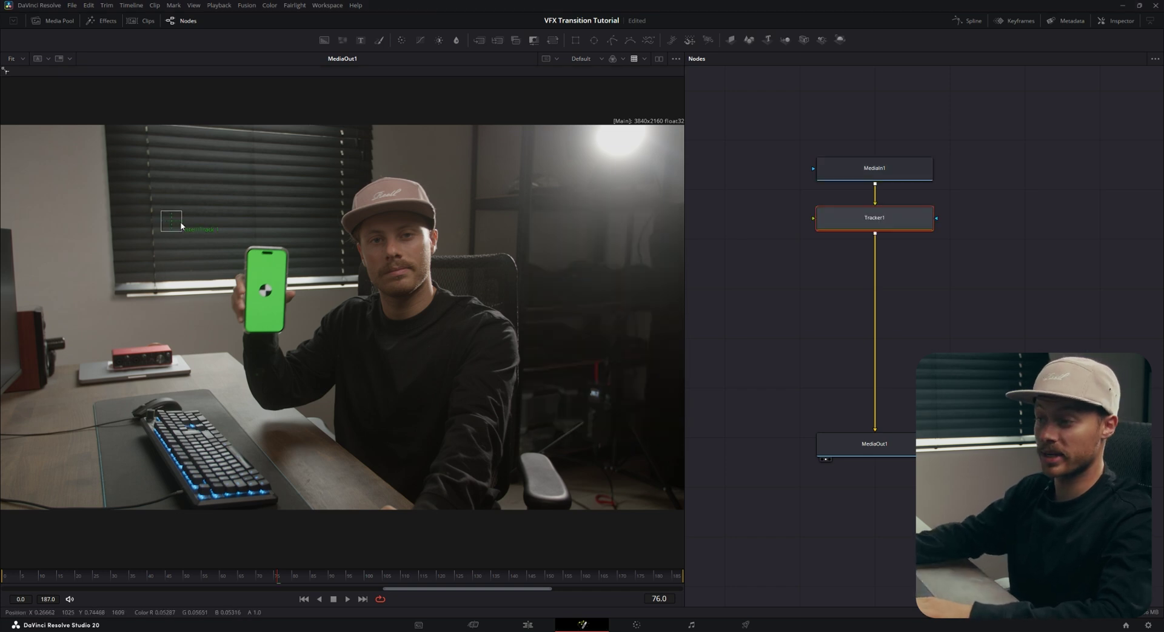
Place the tracker on the marker at the centre of the phone's green screen, track forward then reverse, and play back the result
mouse_move(178, 226)
mouse_down()
mouse_move(237, 259)
mouse_move(264, 293)
mouse_up()
click(1118, 20)
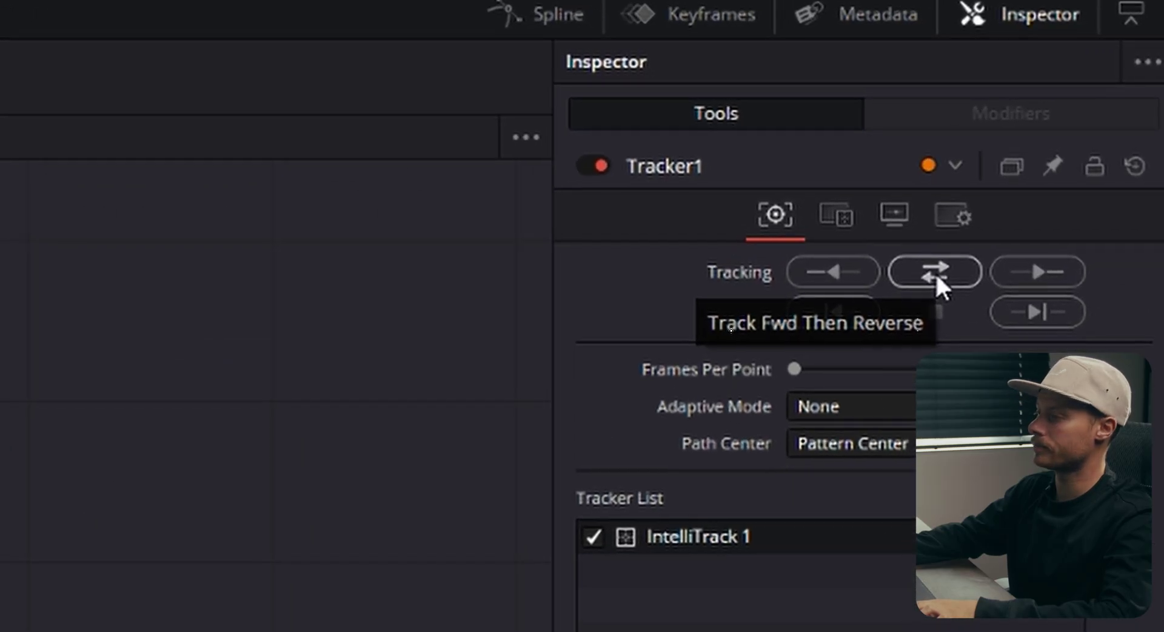
click(936, 272)
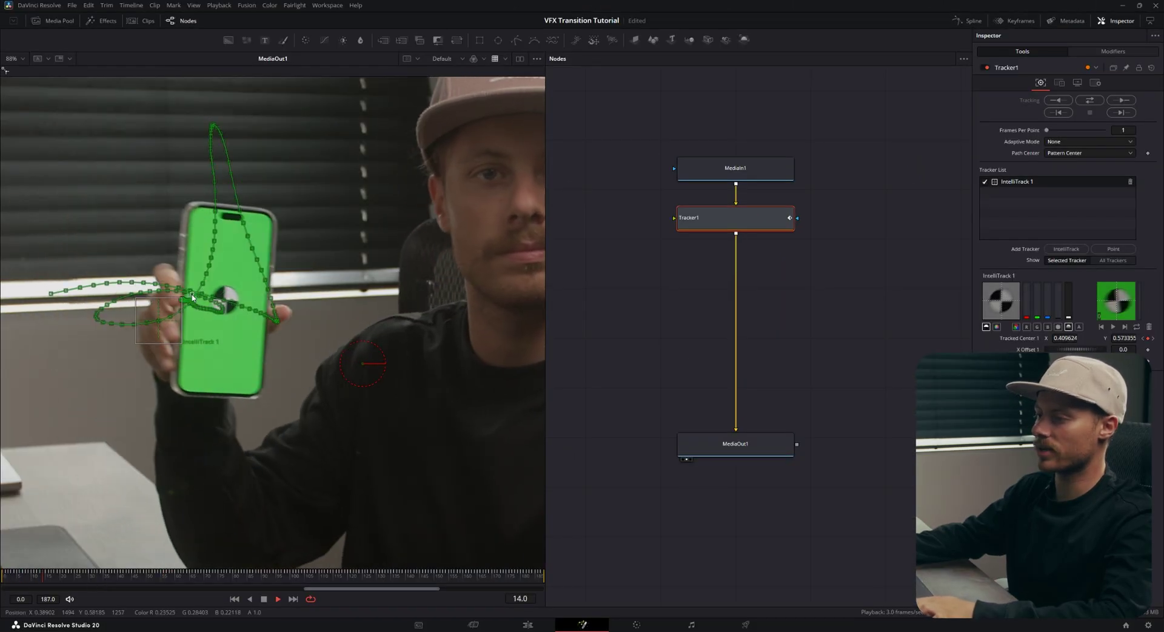
key(space)
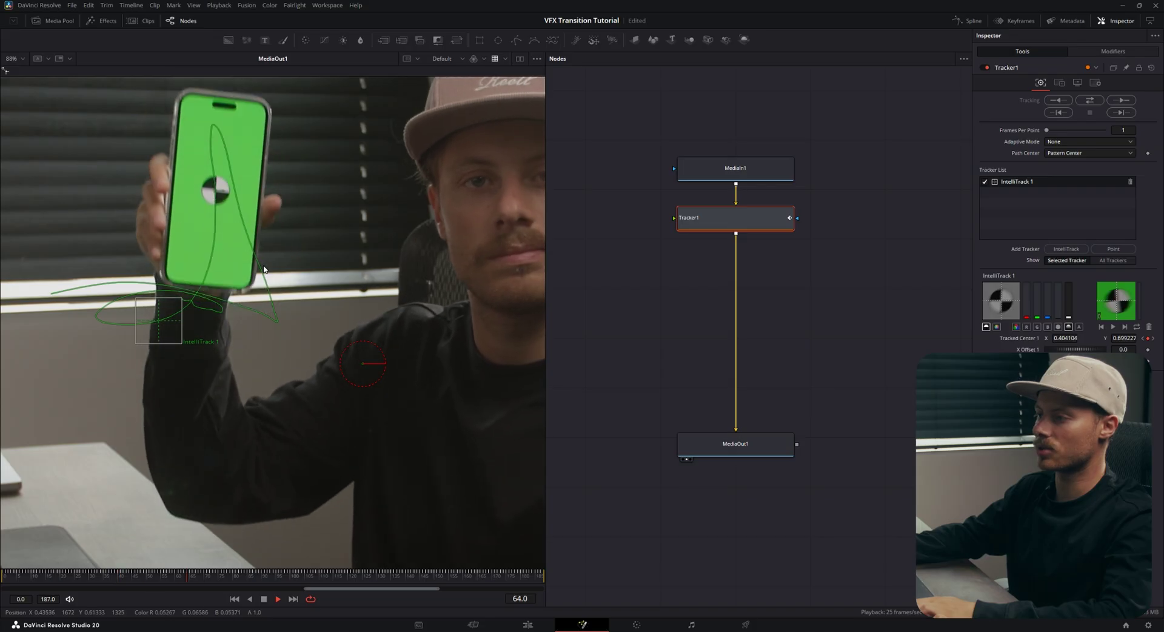
key(space)
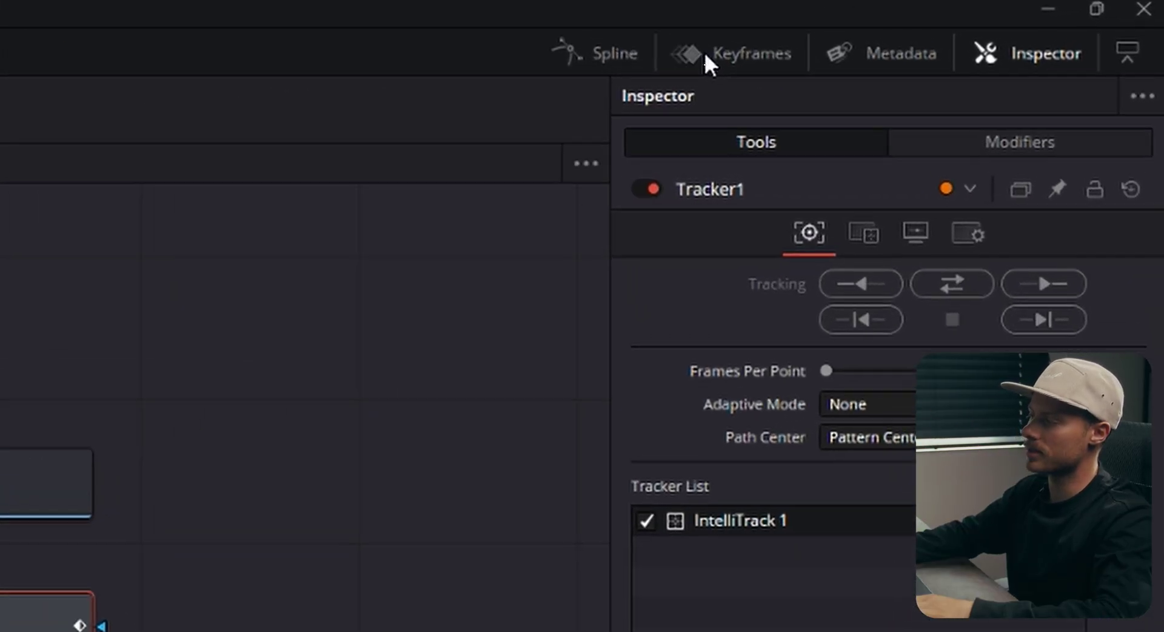
Show the Keyframes and Spline editors and bring Tracker1's displacement curve into view around the kink near frame 75
click(705, 54)
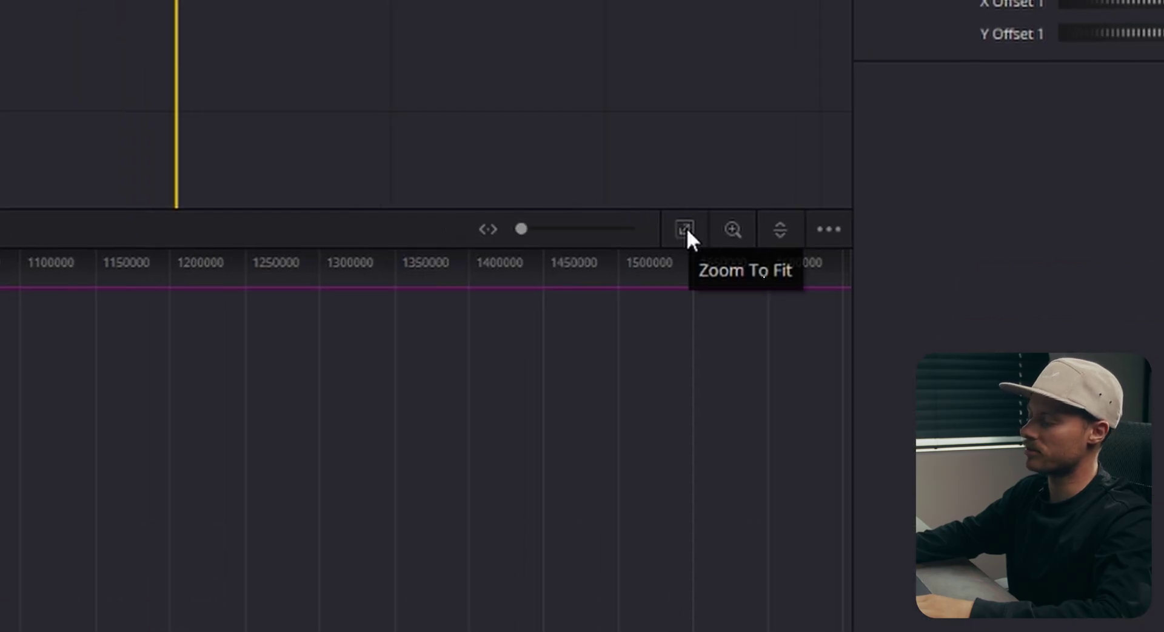
click(656, 230)
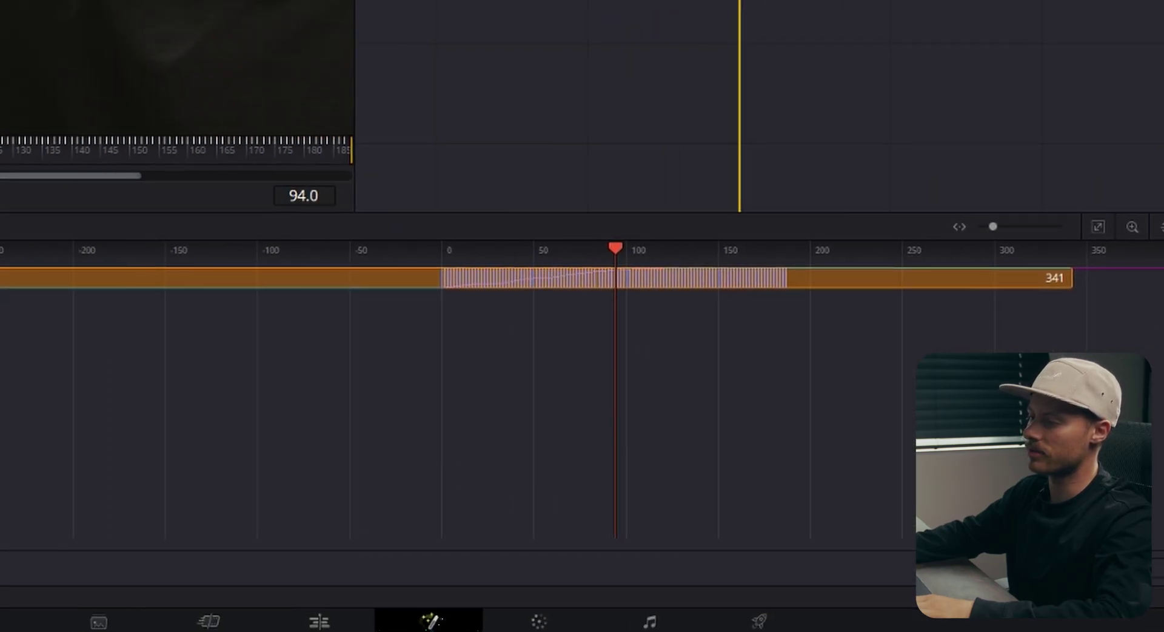
scroll(635, 322, up, 5)
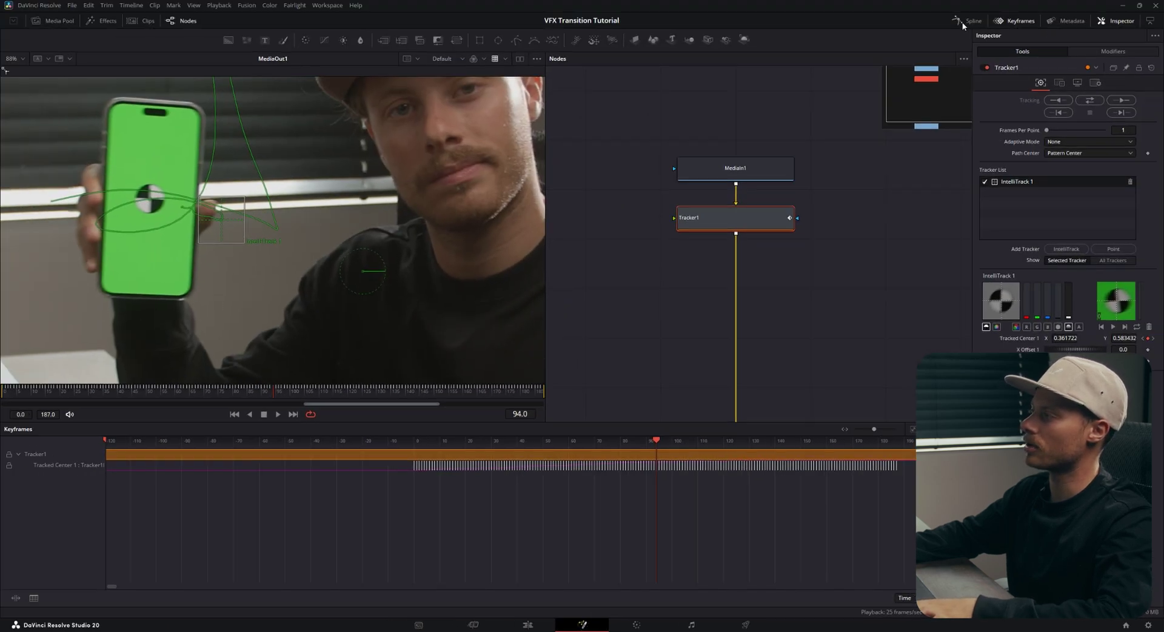
click(964, 24)
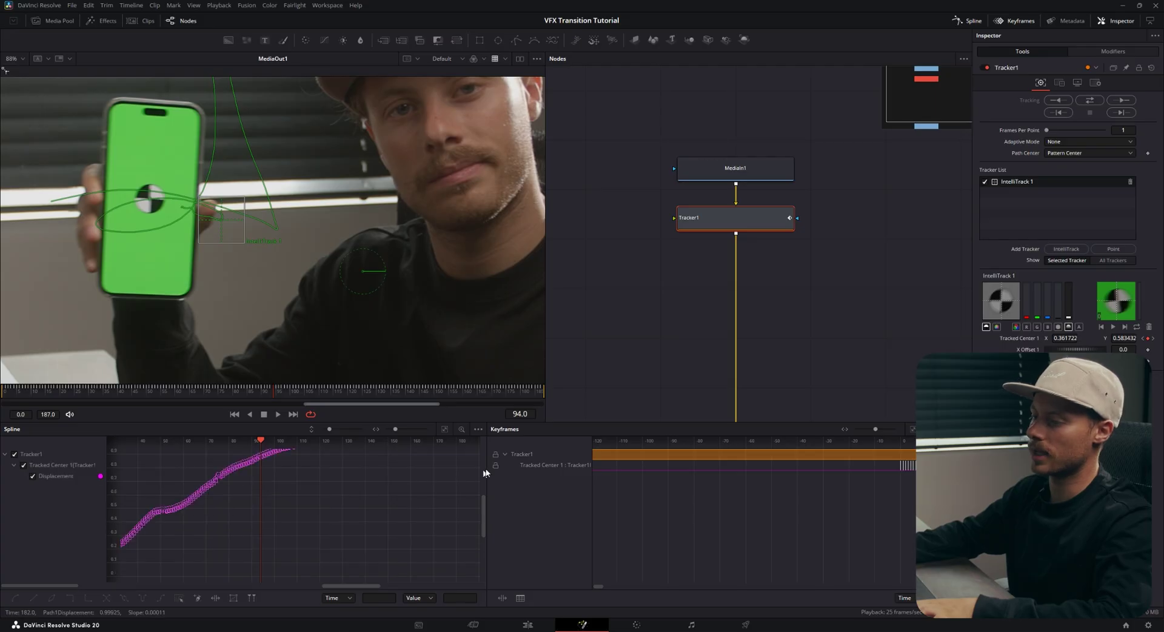
click(446, 429)
scroll(262, 532, up, 3)
scroll(333, 513, up, 5)
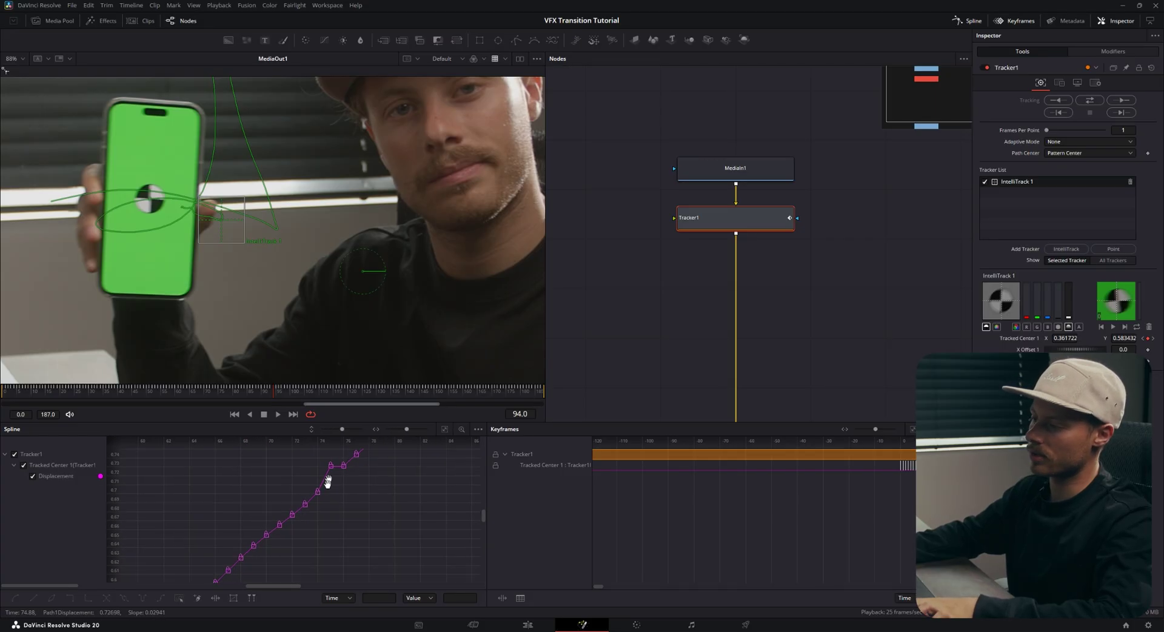
Delete the stray tracking keyframe at frame 75 from Tracker1's displacement curve
click(332, 506)
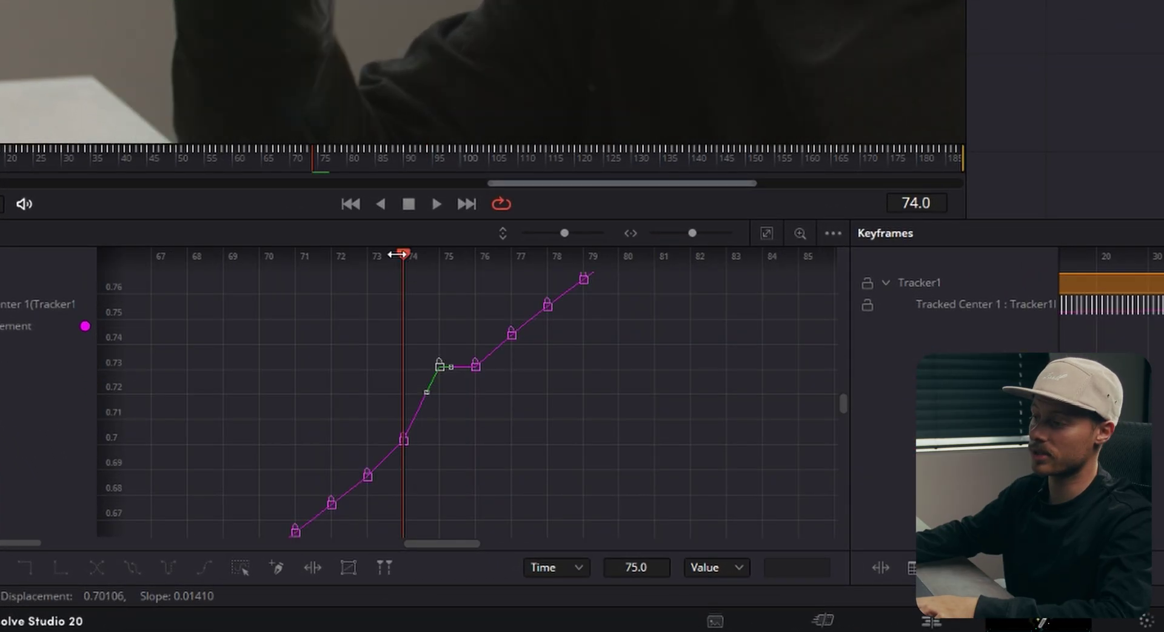
drag(397, 254, 425, 258)
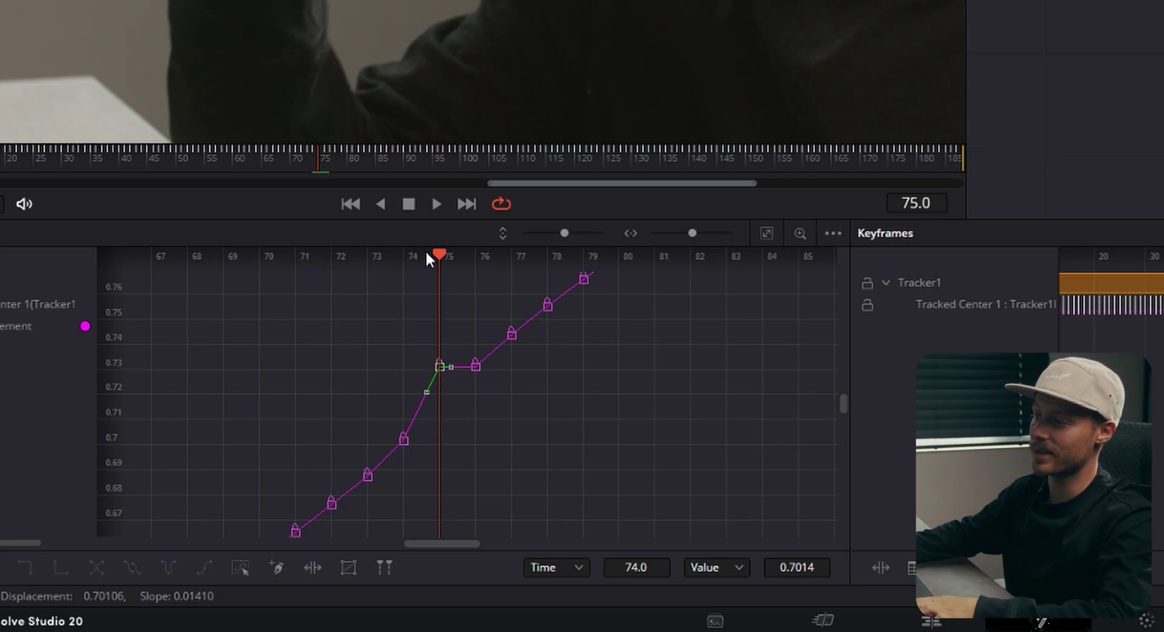
scroll(283, 53, up, 5)
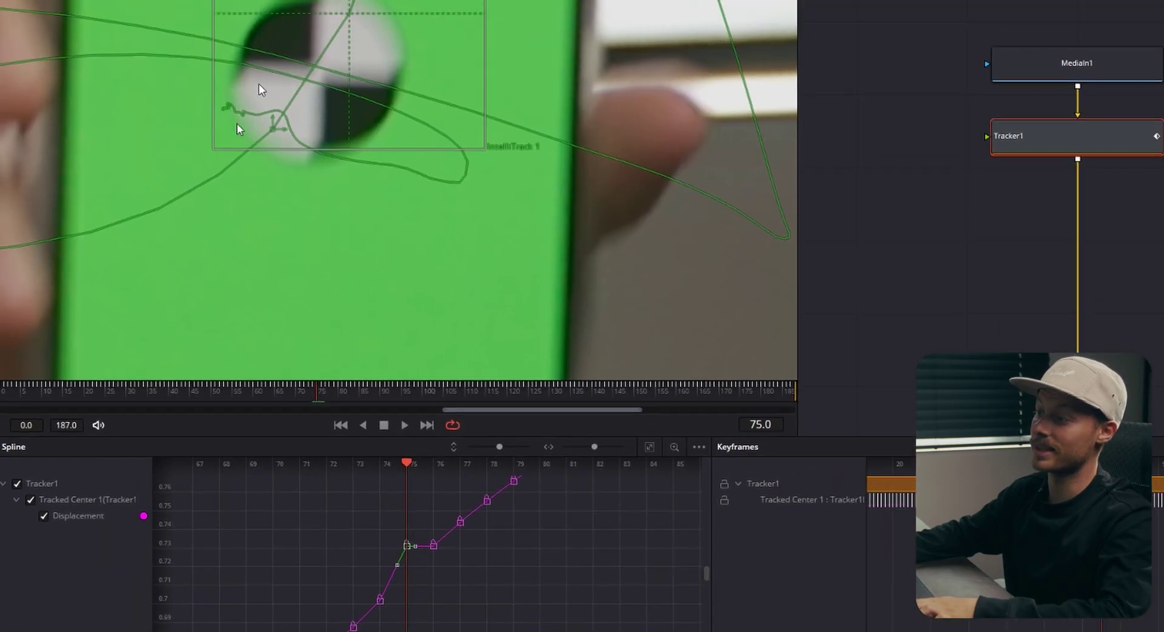
drag(371, 523, 426, 577)
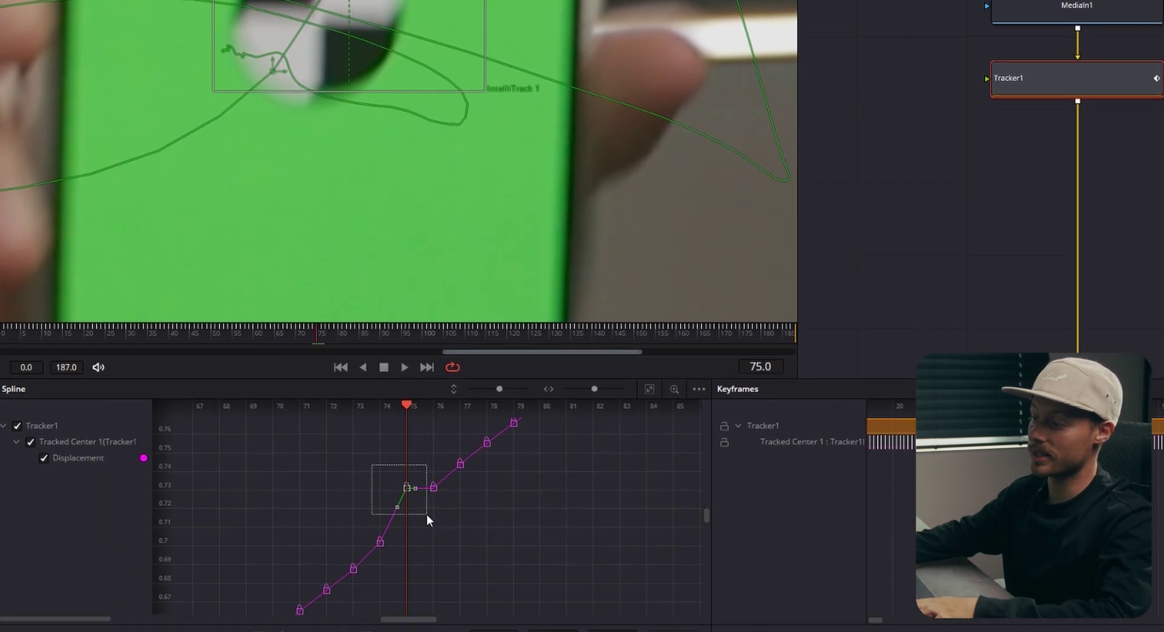
drag(427, 514, 416, 512)
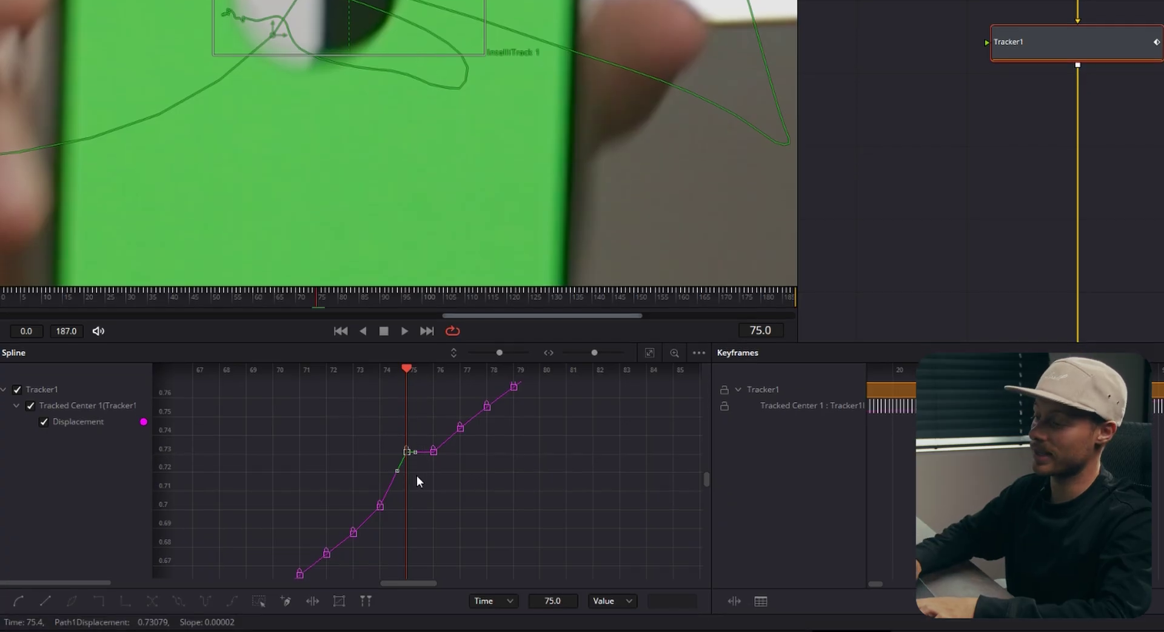
key(Delete)
Examine the displacement curve around frame 76 and along its full length for further irregular keyframes
drag(406, 366, 438, 373)
scroll(465, 463, down, 2)
scroll(466, 464, down, 5)
drag(476, 477, 371, 555)
drag(498, 493, 400, 479)
scroll(583, 441, down, 5)
drag(563, 465, 672, 335)
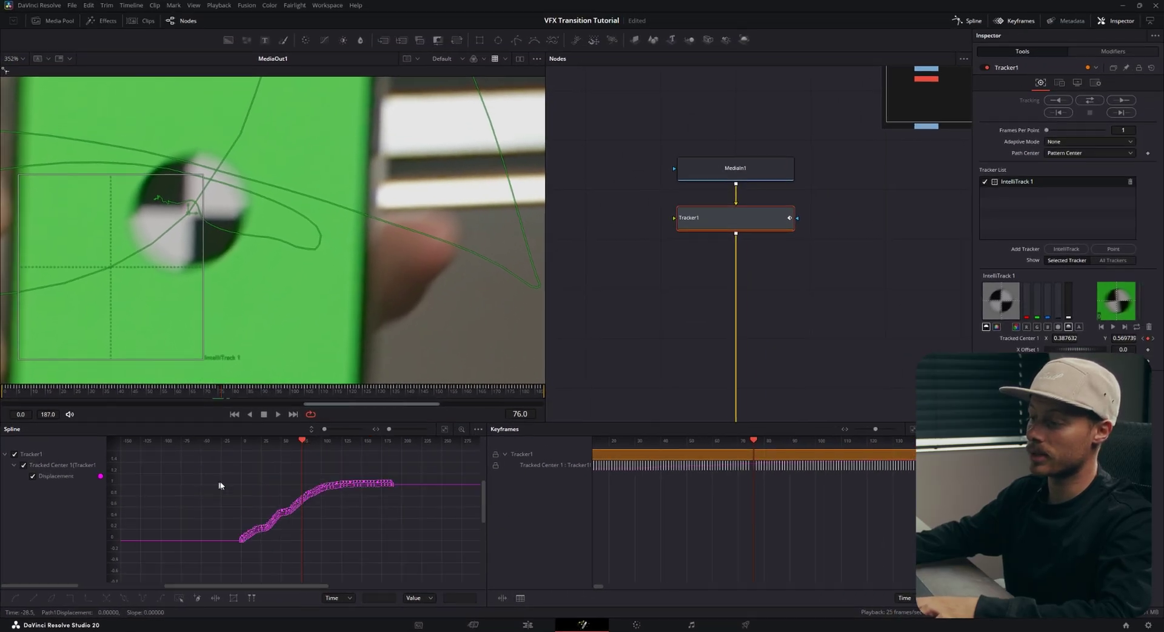
drag(206, 451, 365, 480)
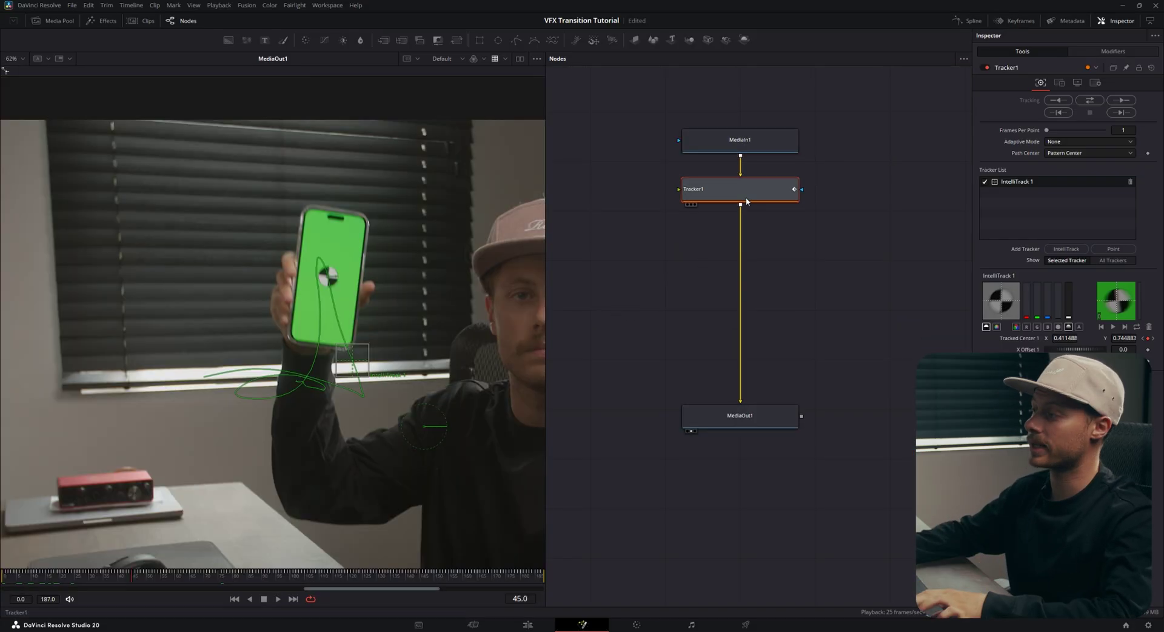
Add a Transform node directly after Tracker1
key(shift+space)
text(x)
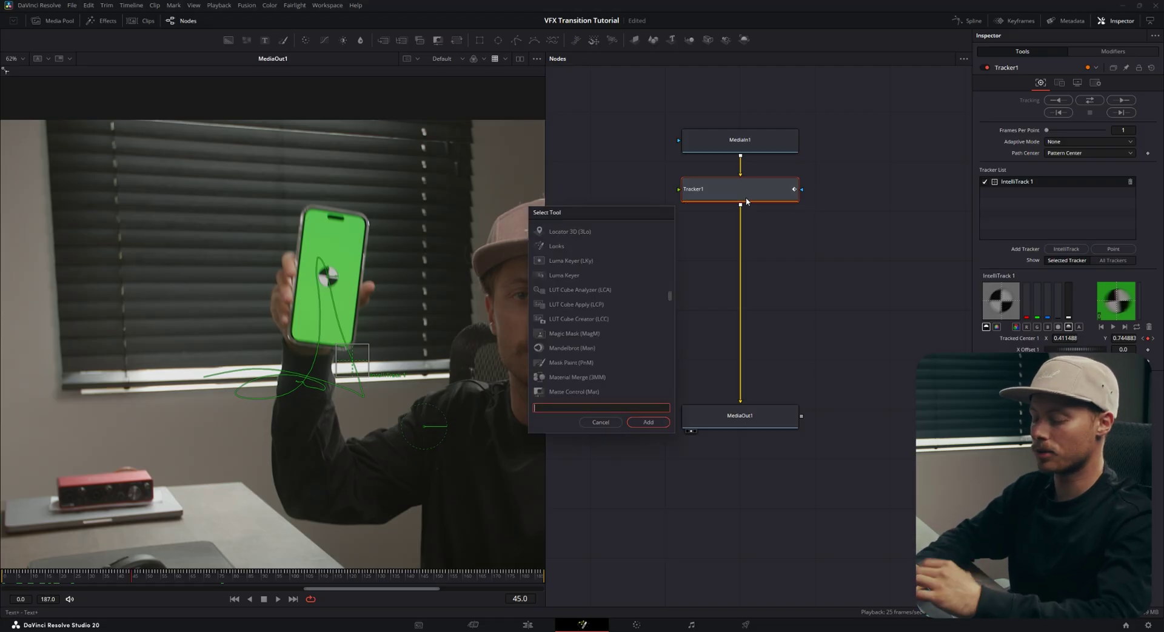
text(f)
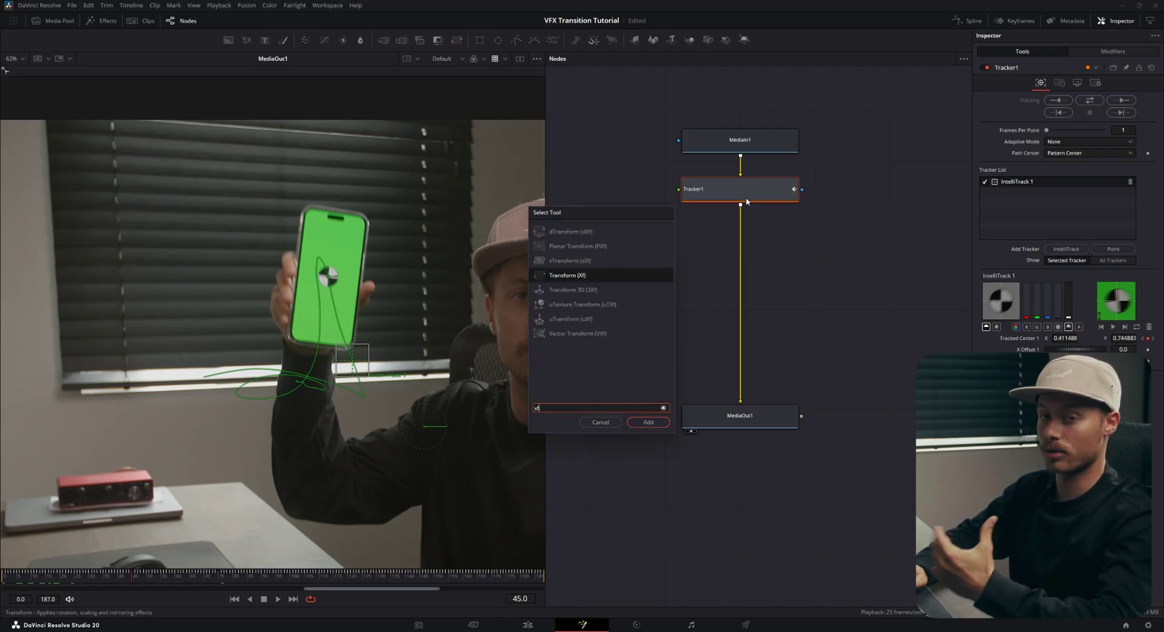
key(Return)
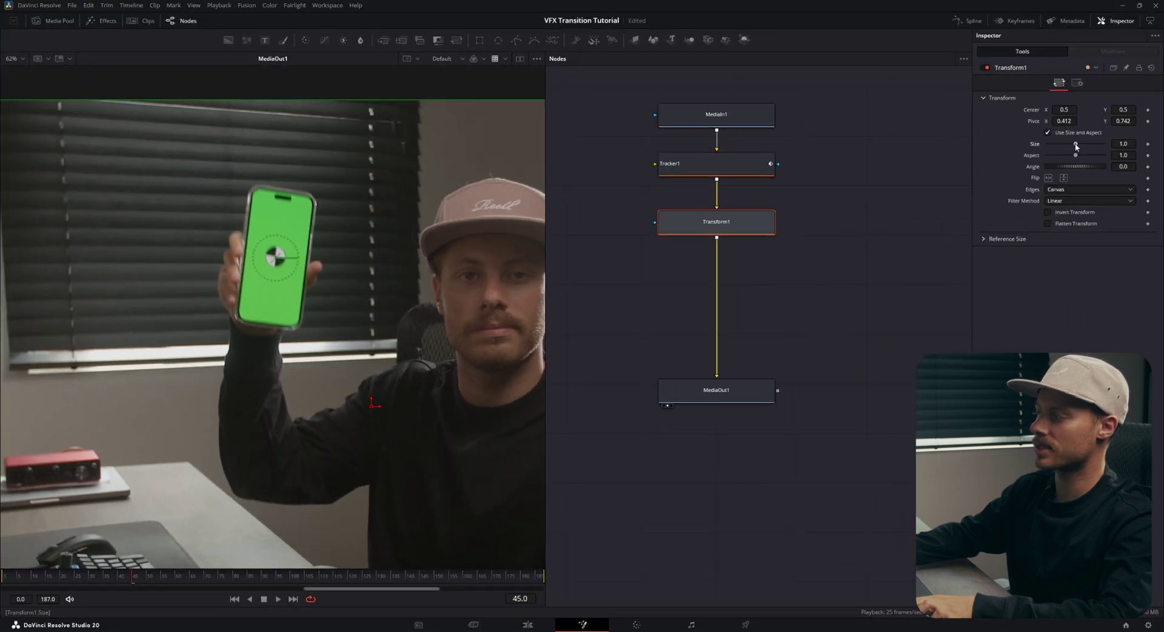
Set Transform1's pivot to X 0.5, Y 0.5 and try scaling the image around it
mouse_move(1076, 147)
mouse_down()
mouse_move(1108, 143)
mouse_move(1076, 143)
mouse_up()
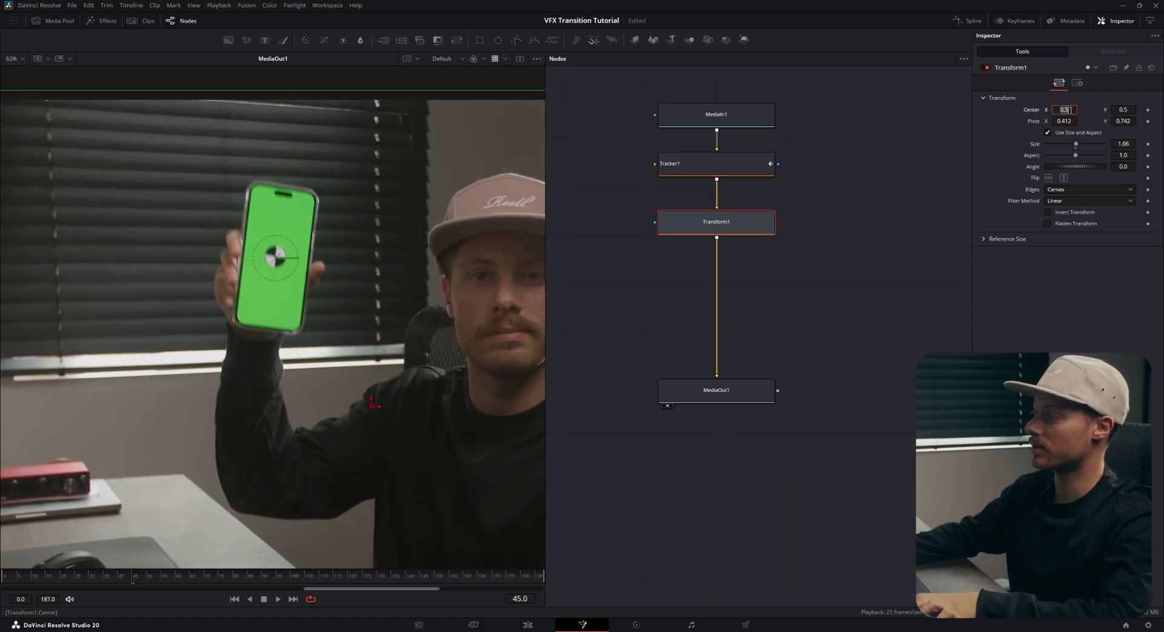
text(0.5)
key(Tab)
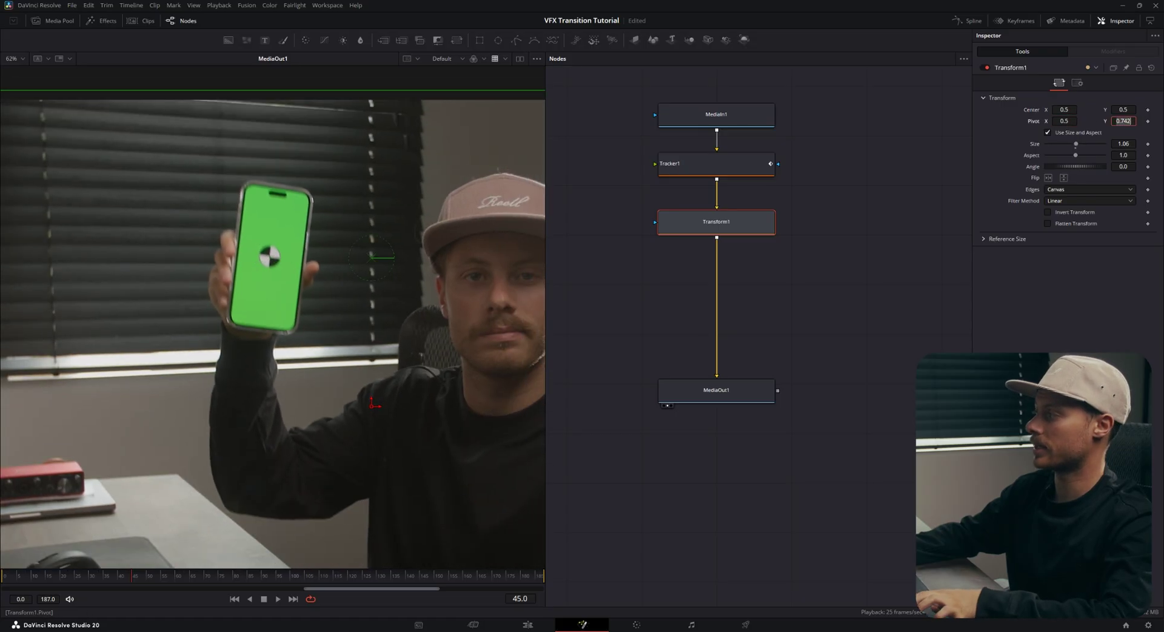
key(Return)
mouse_move(1078, 144)
mouse_down()
mouse_move(1108, 146)
mouse_move(1060, 145)
mouse_up()
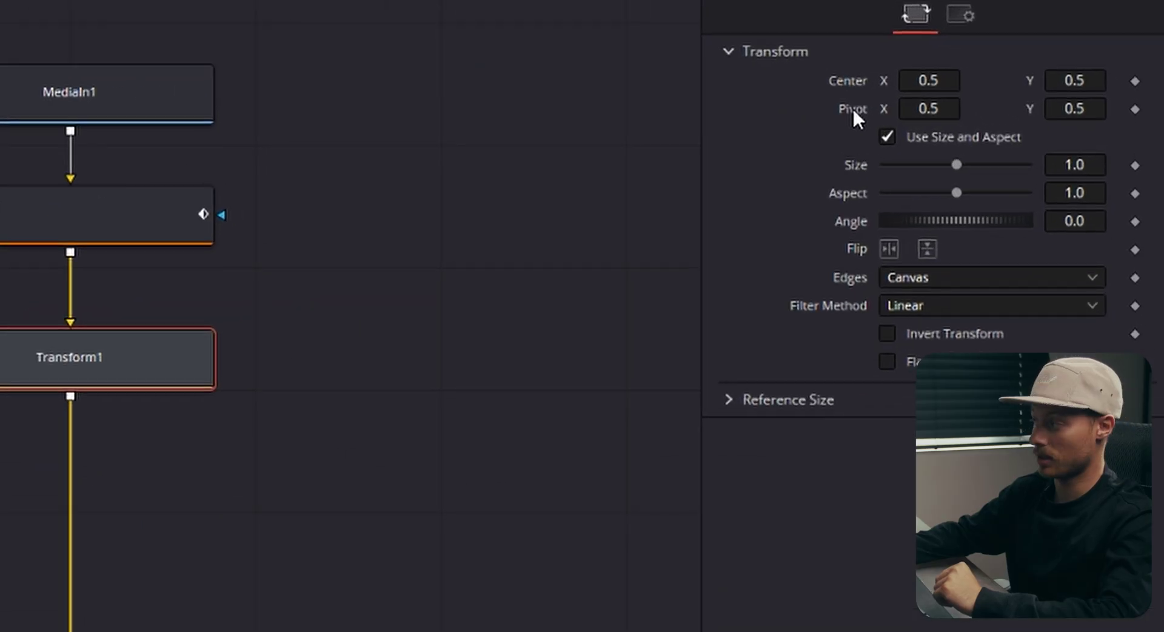
Connect Transform1's pivot to Tracker1's tracking data so that it follows the marker on the phone
right_click(853, 107)
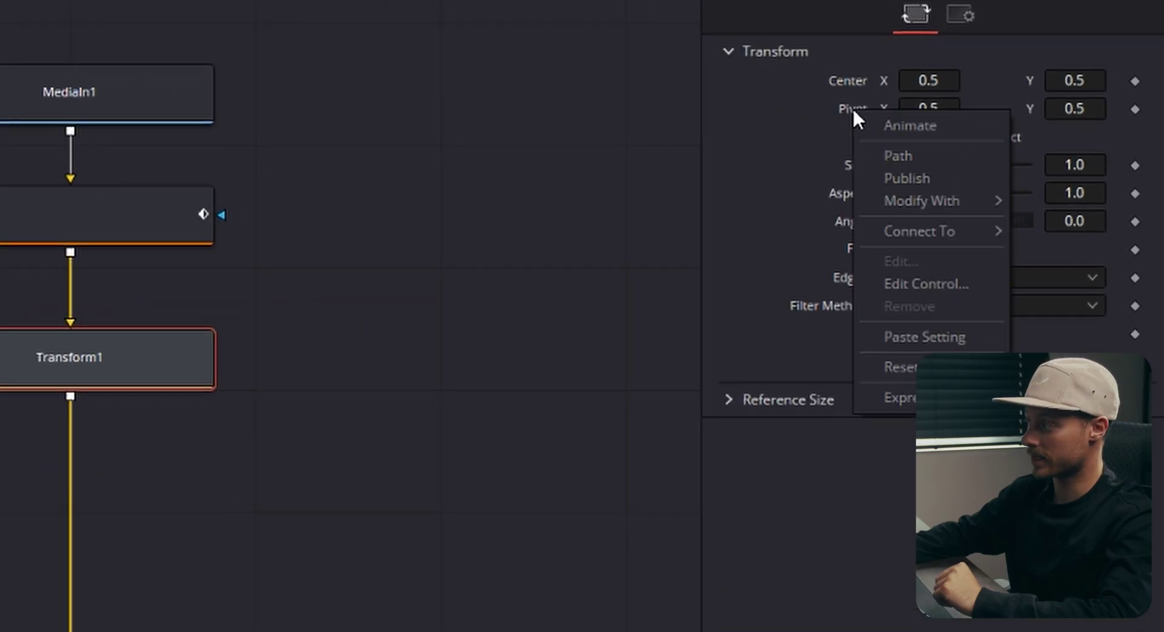
mouse_move(928, 229)
mouse_move(790, 252)
click(899, 253)
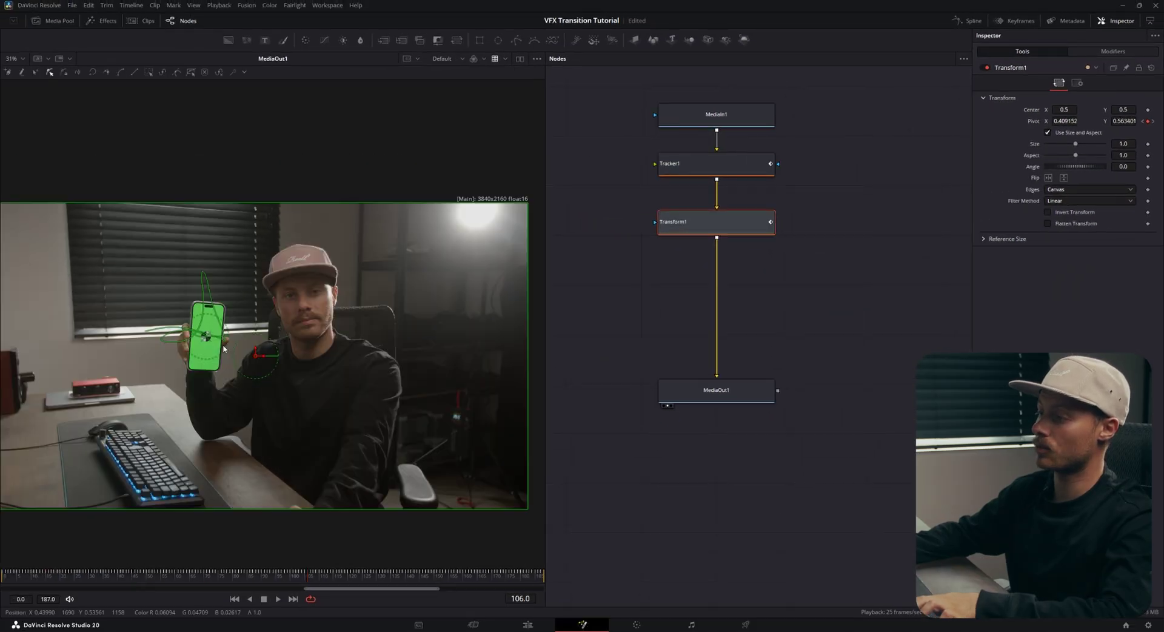
drag(228, 347, 262, 321)
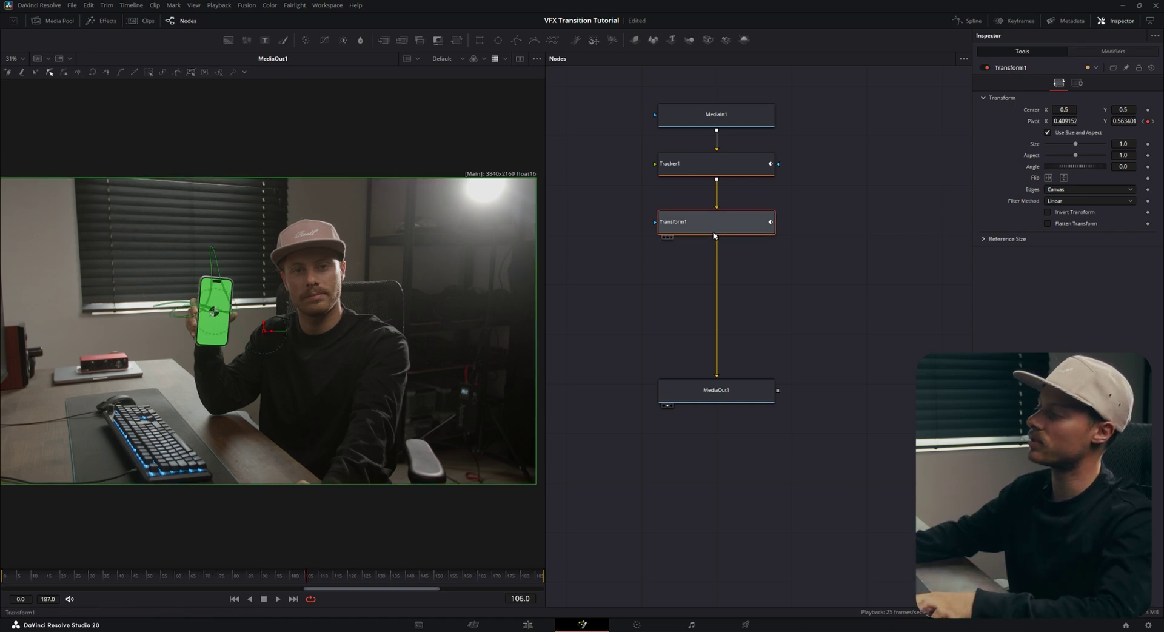
Test the tracked pivot by playing the clip from the start with Transform1's size at 2.9, then restore the size to 1
drag(1076, 144, 1090, 143)
click(3, 578)
key(space)
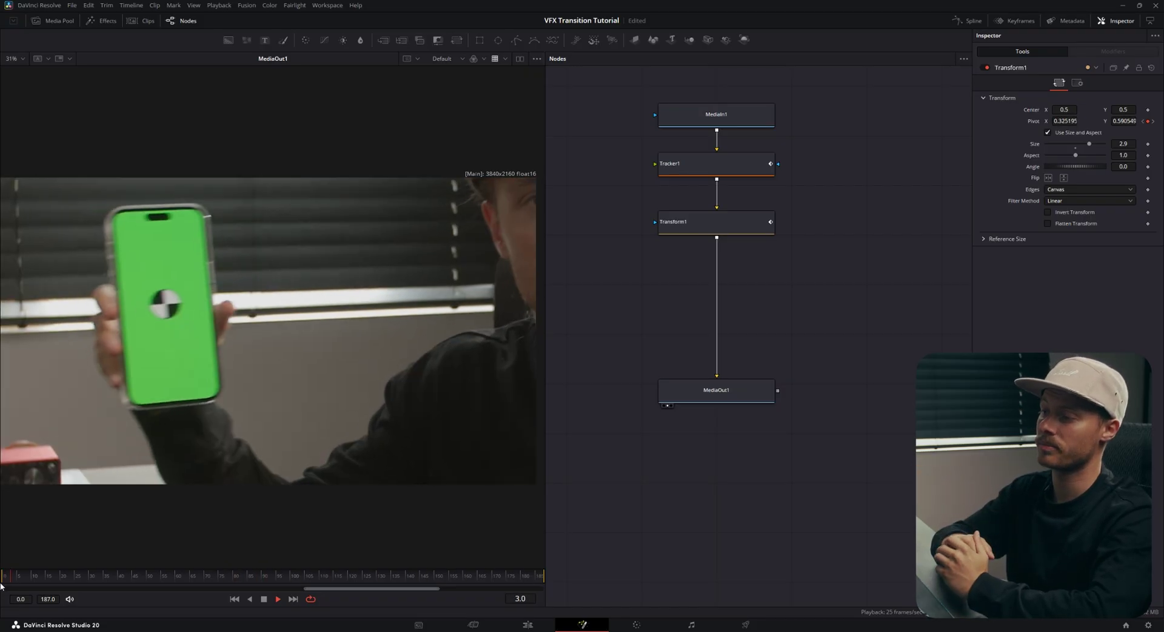
drag(1089, 145, 1077, 144)
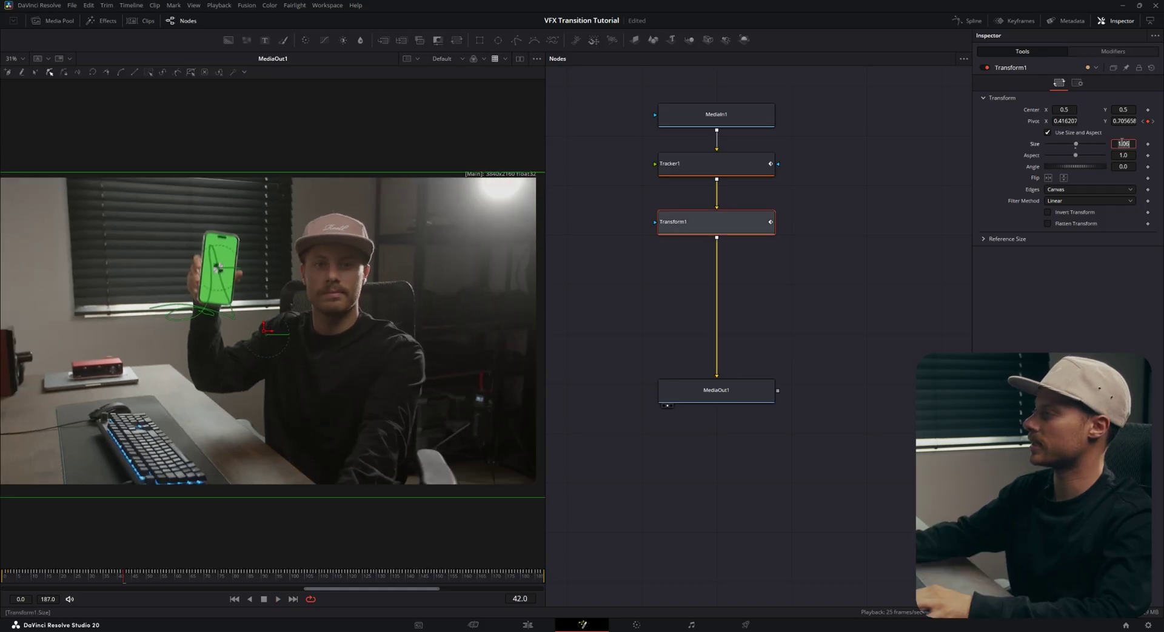
text(1)
key(Tab)
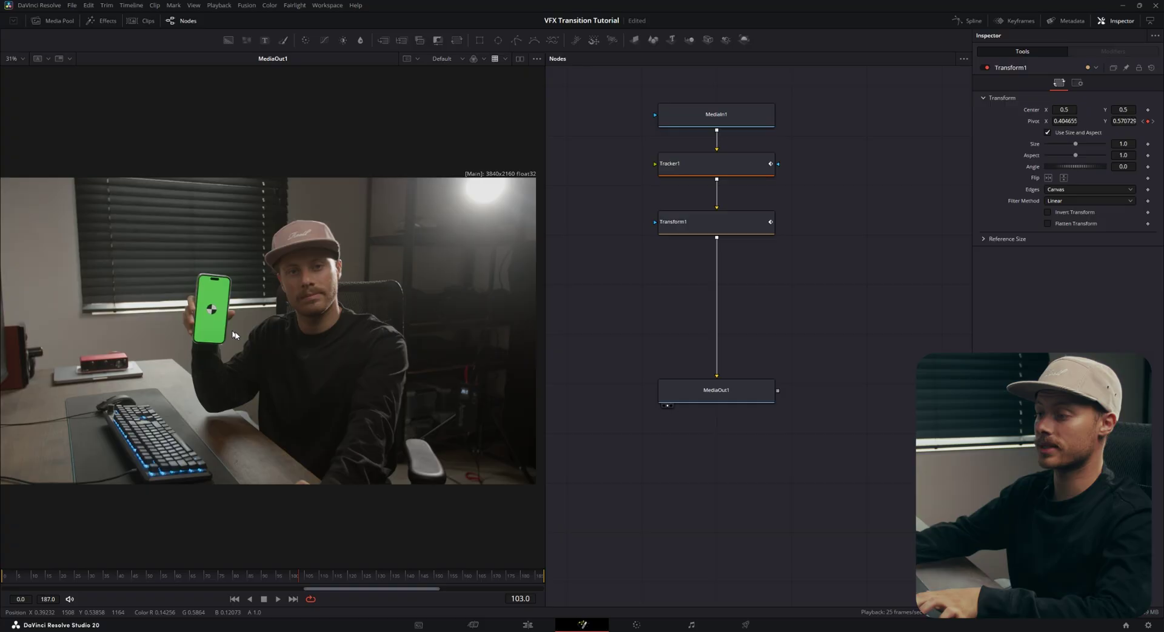
Add a Delta Keyer node directly after Transform1
scroll(235, 335, up, 5)
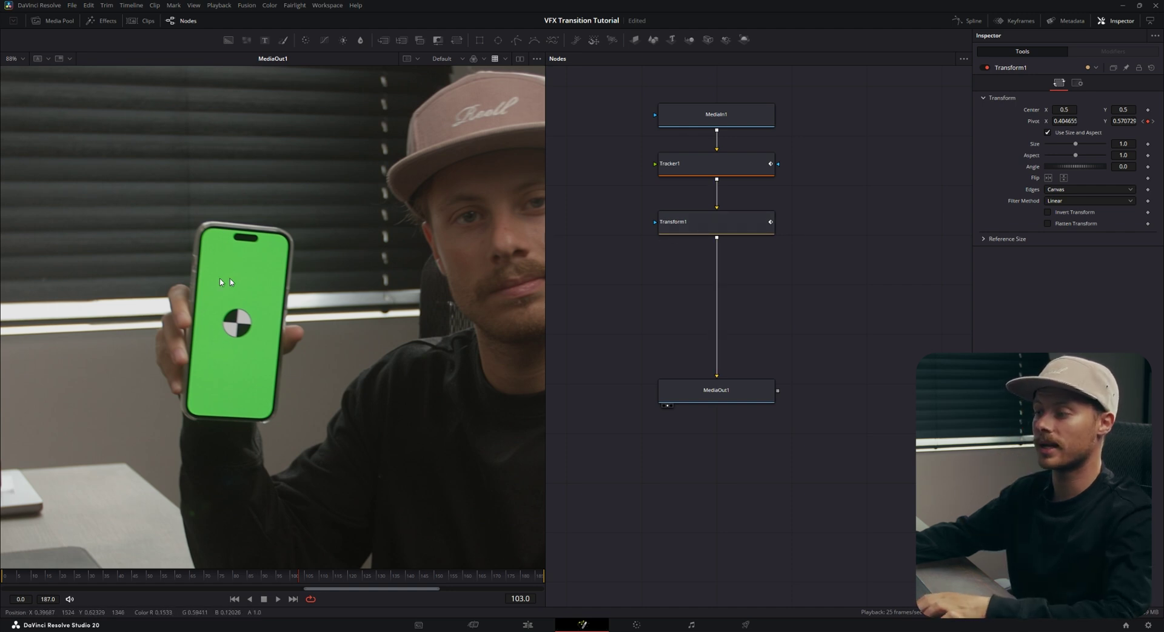
click(701, 225)
key(shift+space)
text(xf)
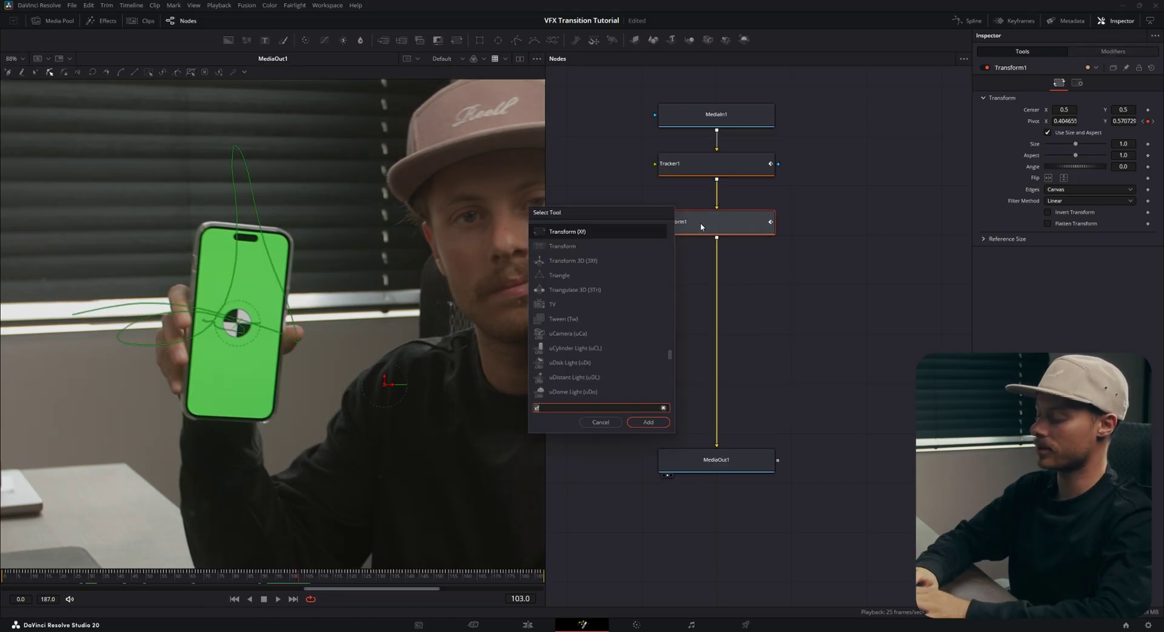
key(BackSpace)
key(BackSpace)
text(key)
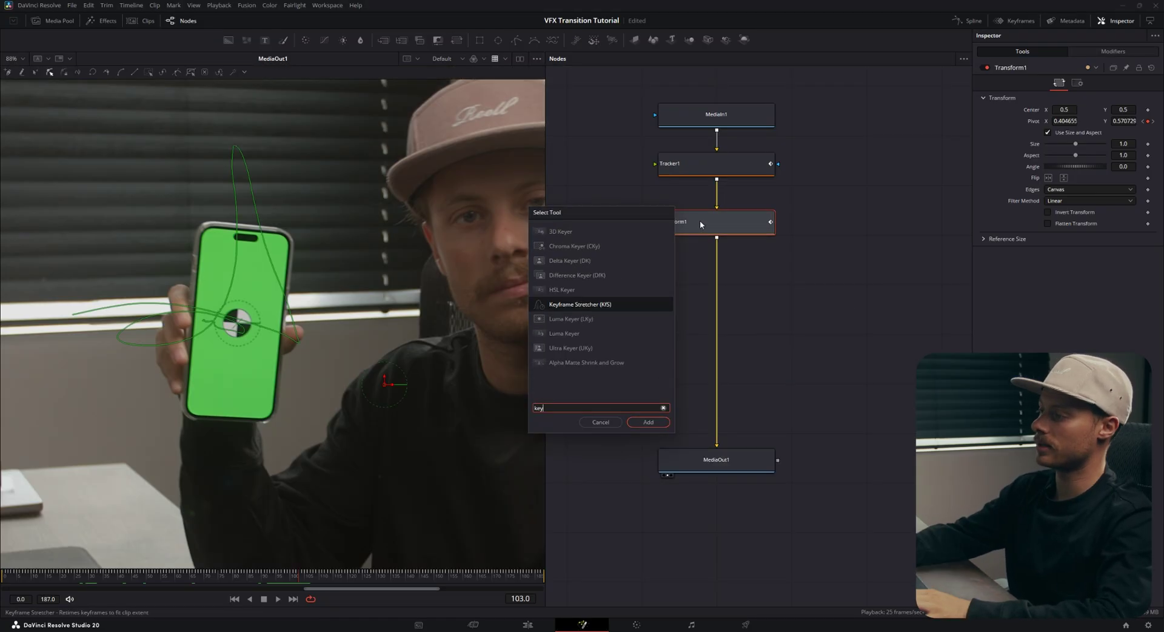
click(579, 262)
key(Return)
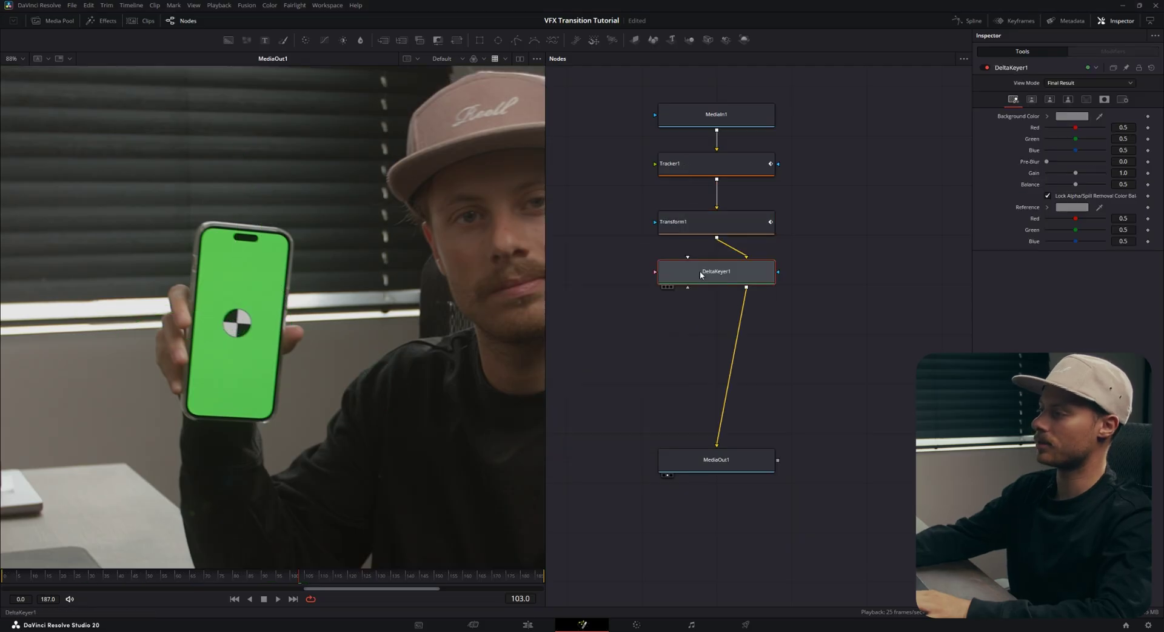
Sample the phone's green screen as the Delta Keyer's background color
drag(704, 274, 698, 323)
drag(1099, 115, 218, 359)
drag(216, 263, 247, 372)
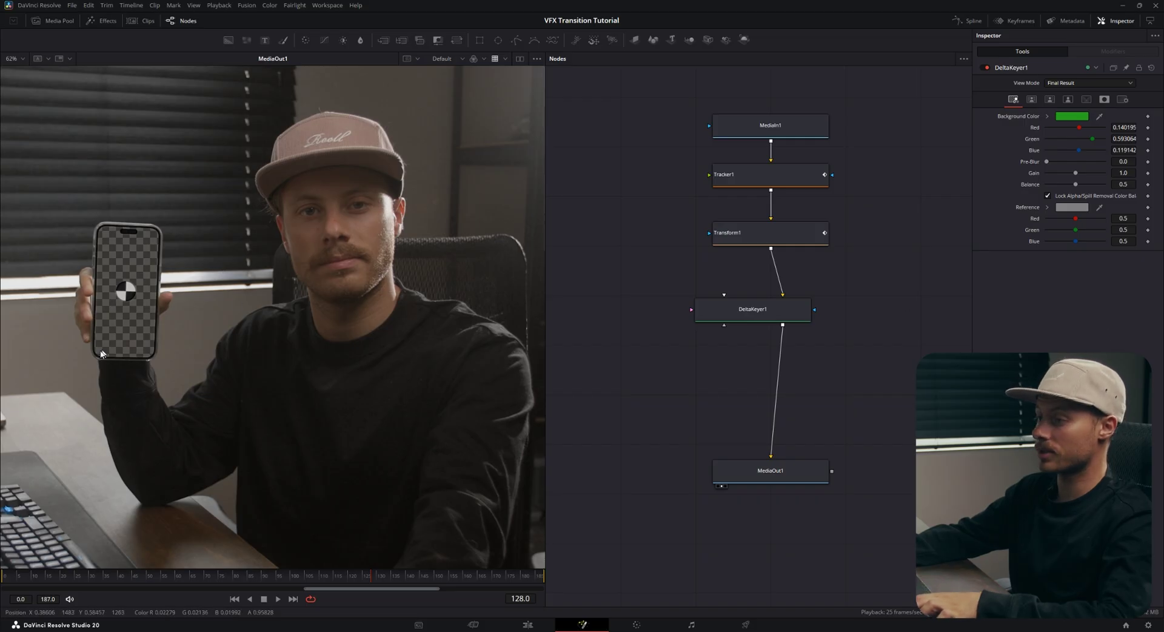
Add a Background node merged in after the Delta Keyer node
click(718, 321)
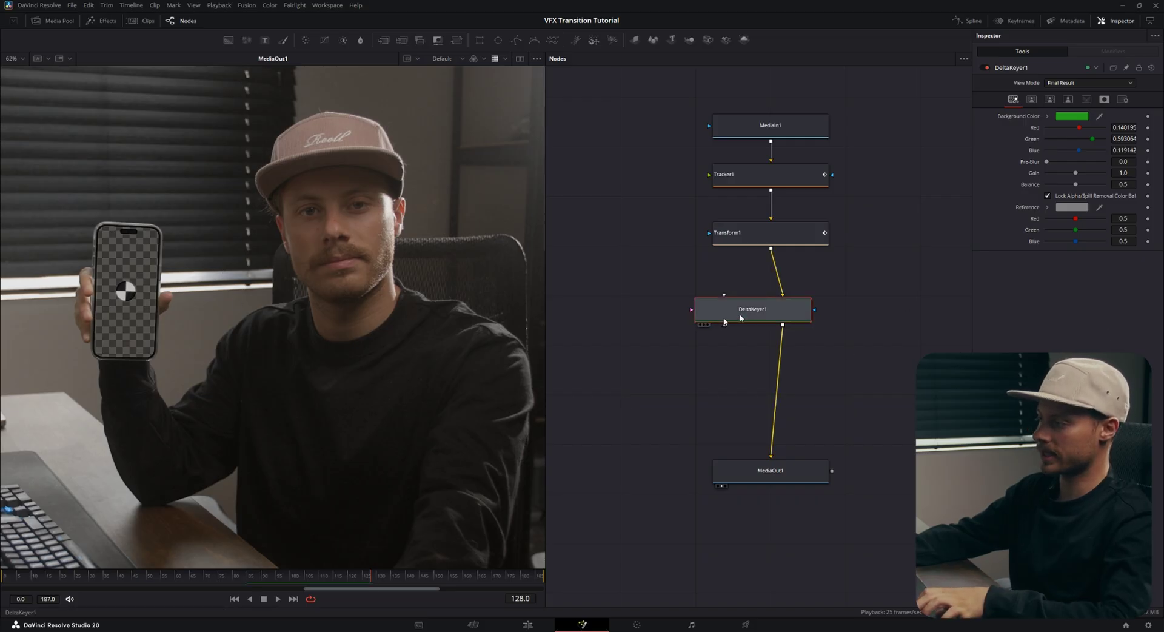
key(shift+space)
text(back)
key(Return)
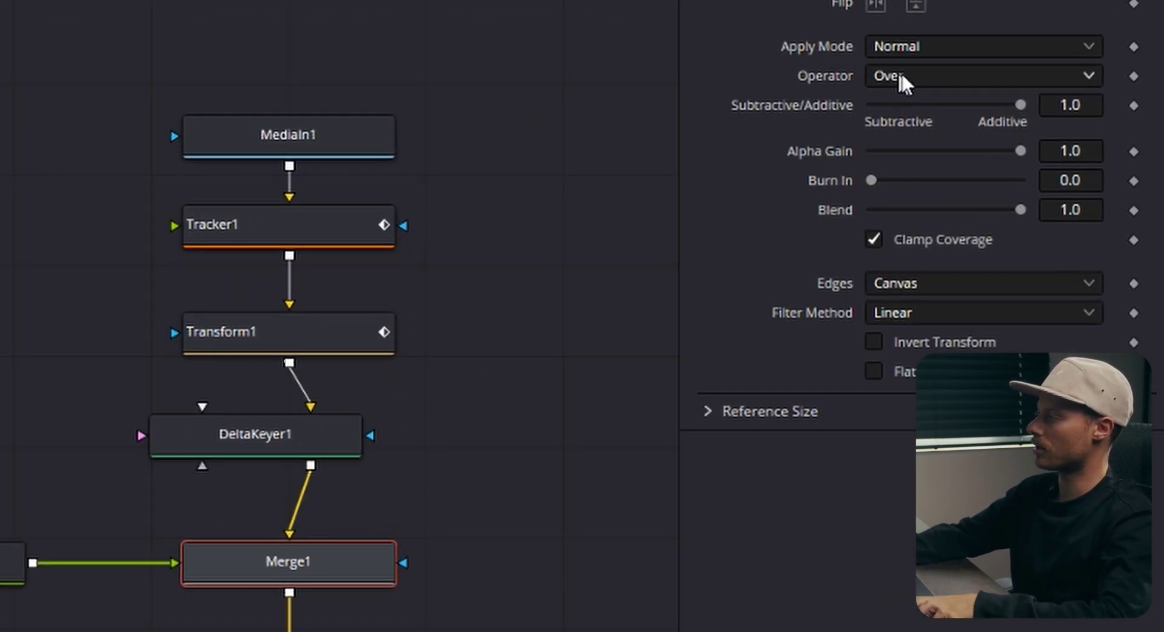
Set Merge1's operator to Under so that the background sits behind the keyed footage
click(1058, 172)
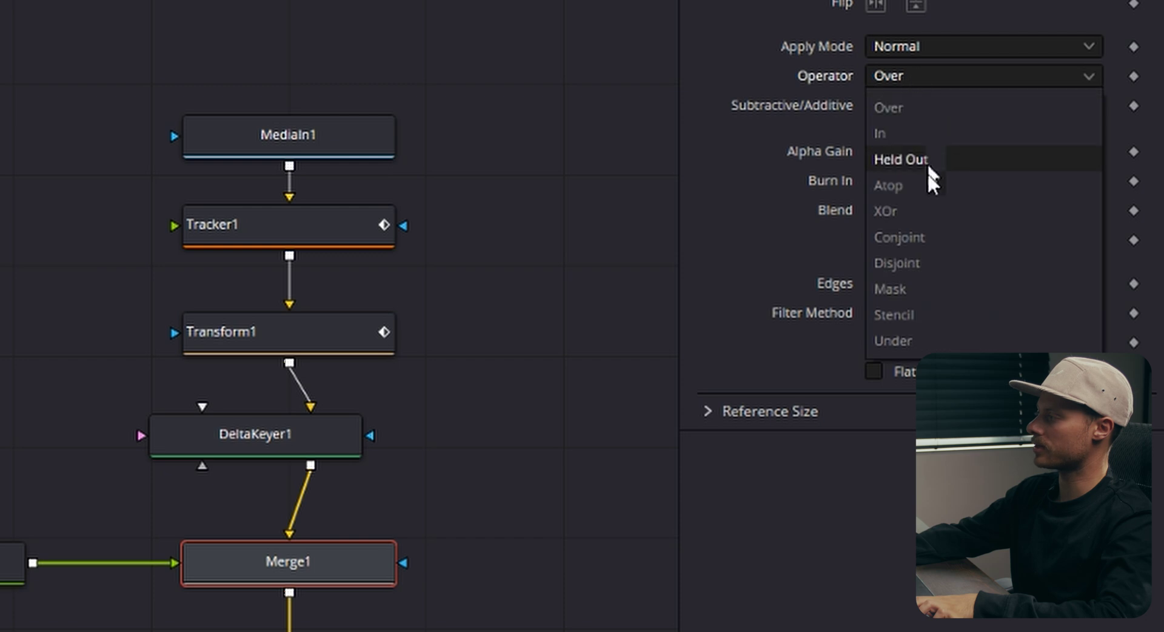
click(899, 338)
scroll(229, 286, up, 4)
drag(145, 282, 234, 298)
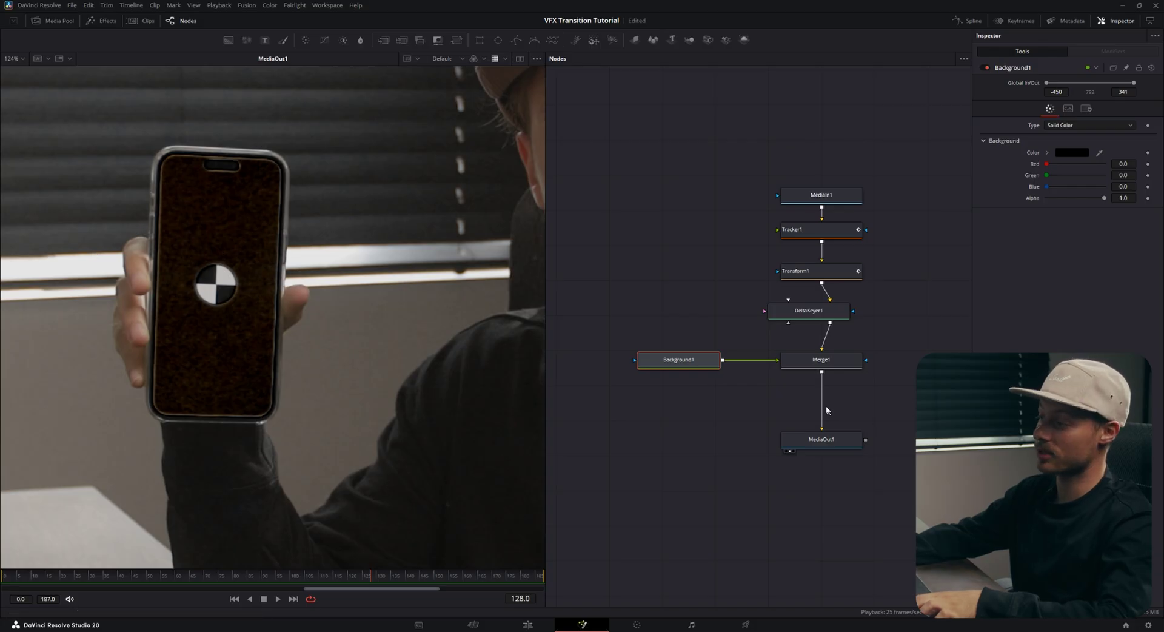
View DeltaKeyer1's alpha channel and check the phone screen's matte on another frame
click(823, 314)
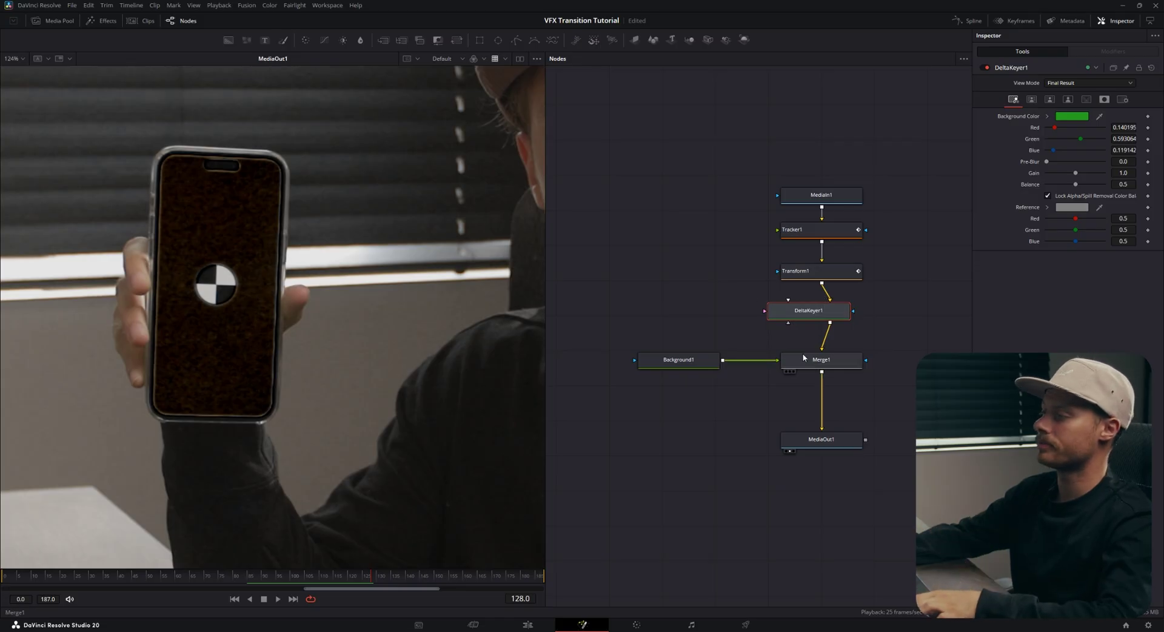
key(1)
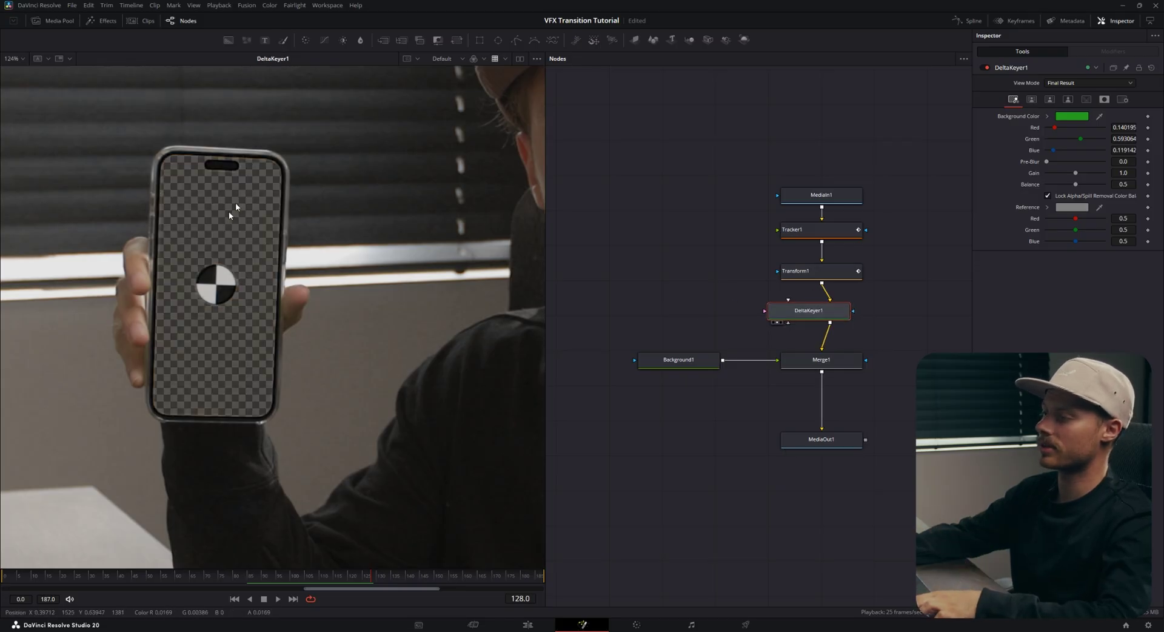
click(483, 58)
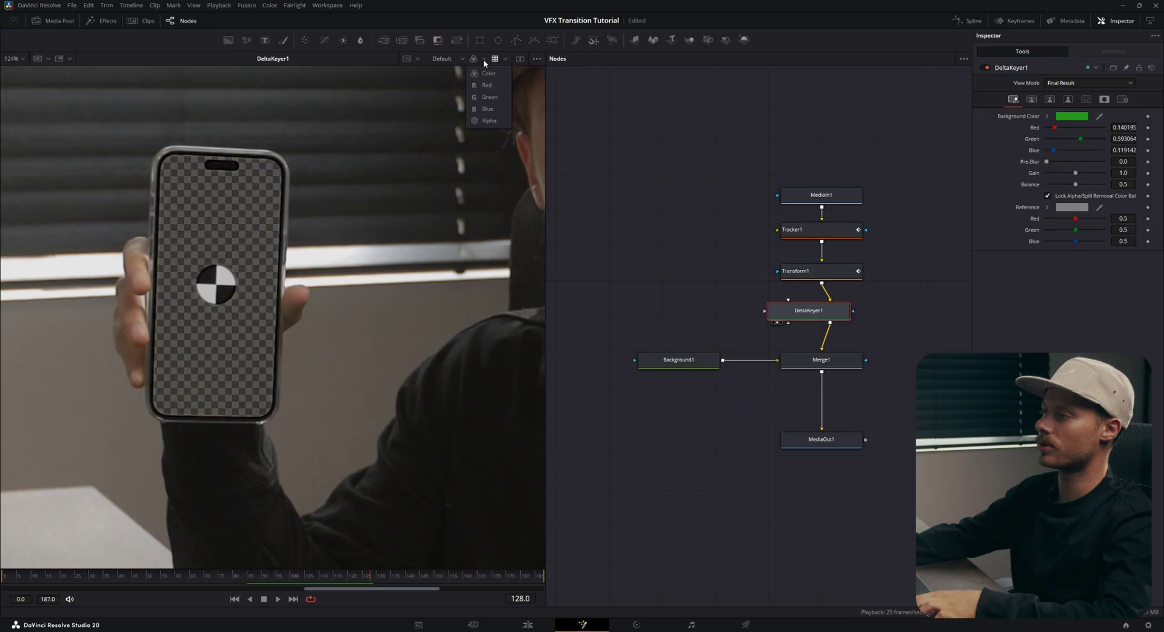
click(489, 121)
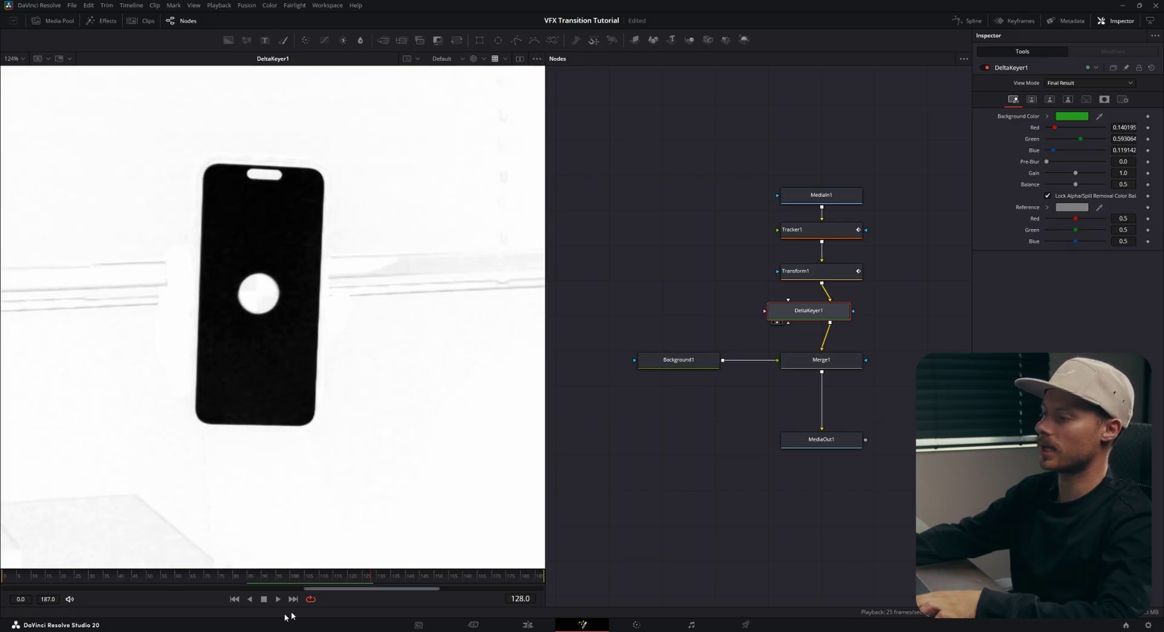
mouse_move(364, 578)
mouse_down()
mouse_move(301, 577)
mouse_move(354, 576)
mouse_up()
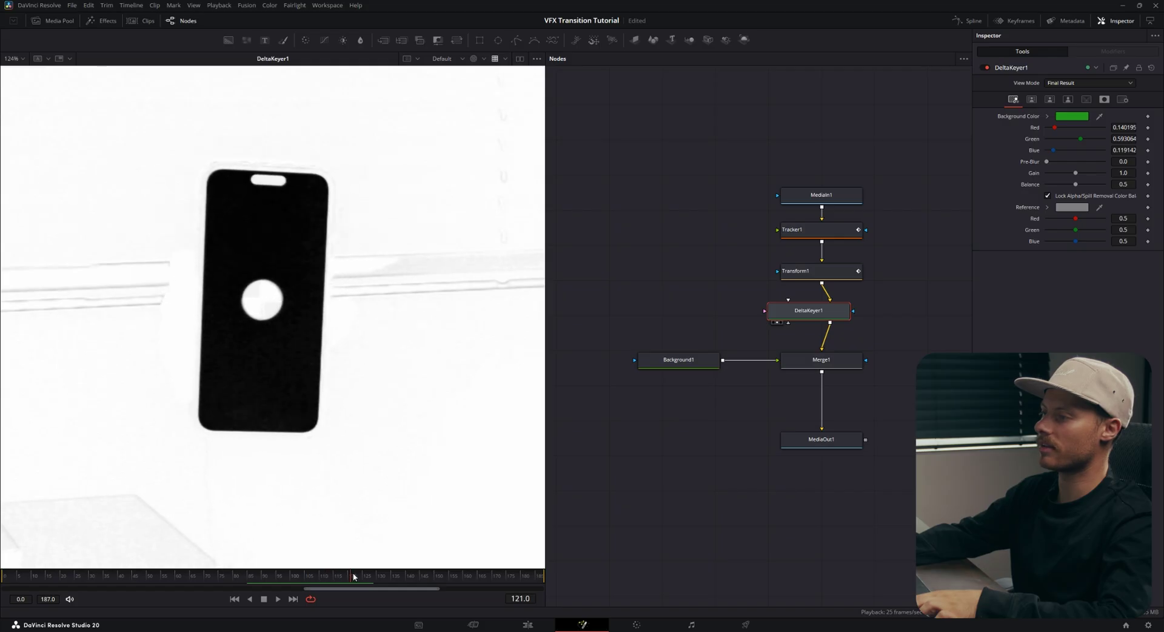
Set the Delta Keyer's matte threshold to about 0.356 low and 0.672 high, then inspect the key's edges in Merge1's output
click(1050, 100)
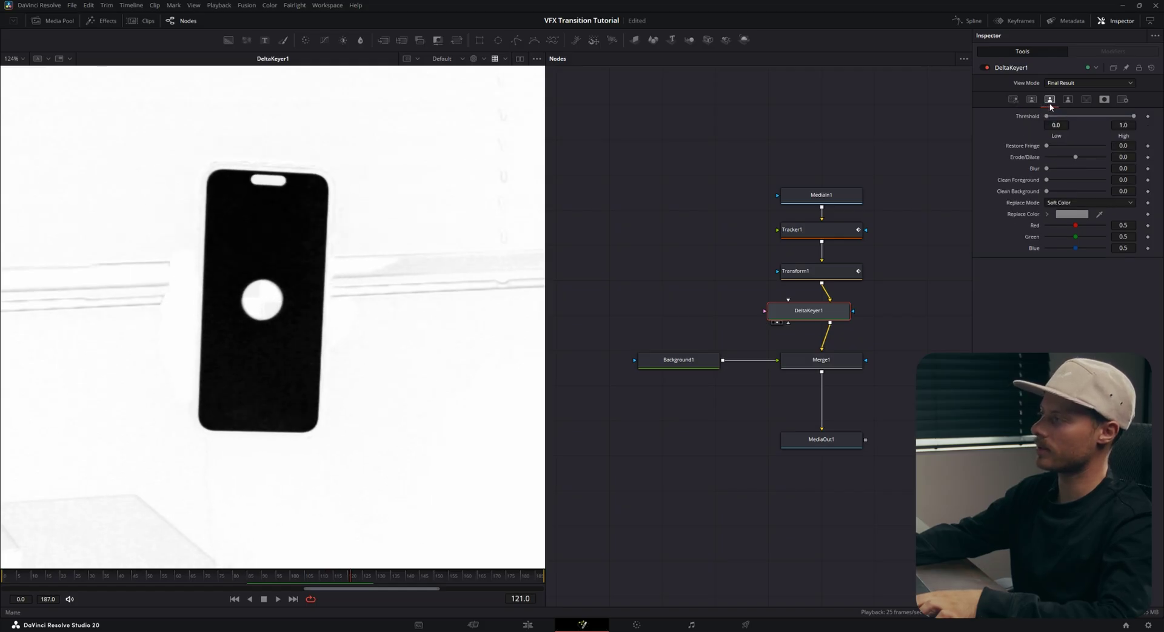
key(minus)
drag(1048, 116, 1056, 116)
drag(1134, 115, 1115, 116)
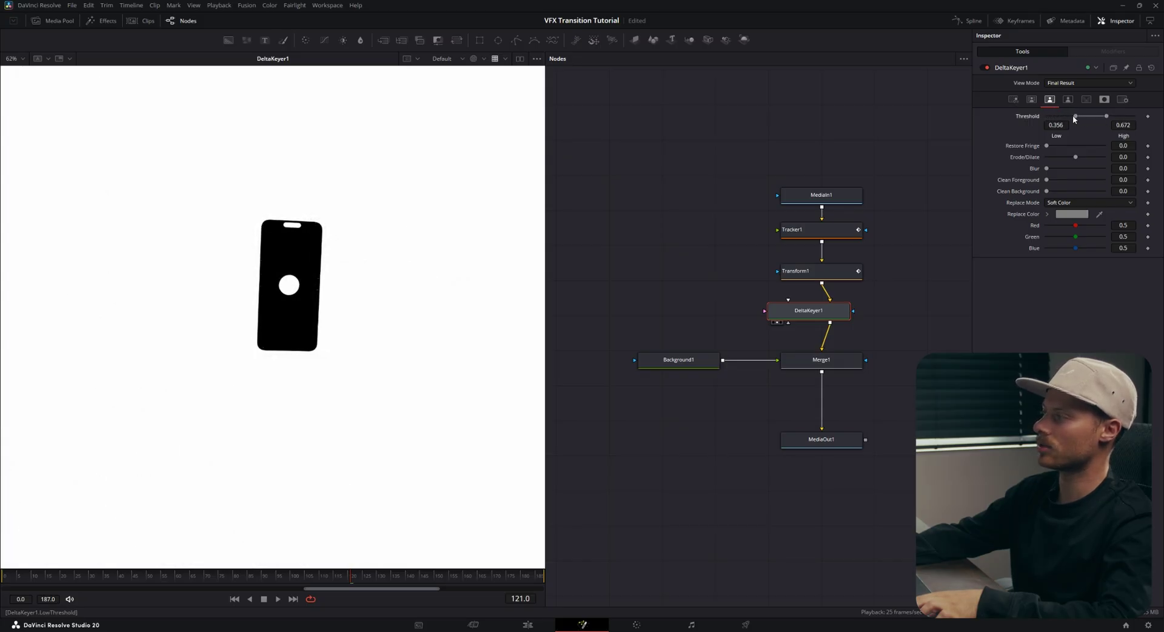
scroll(266, 322, up, 2)
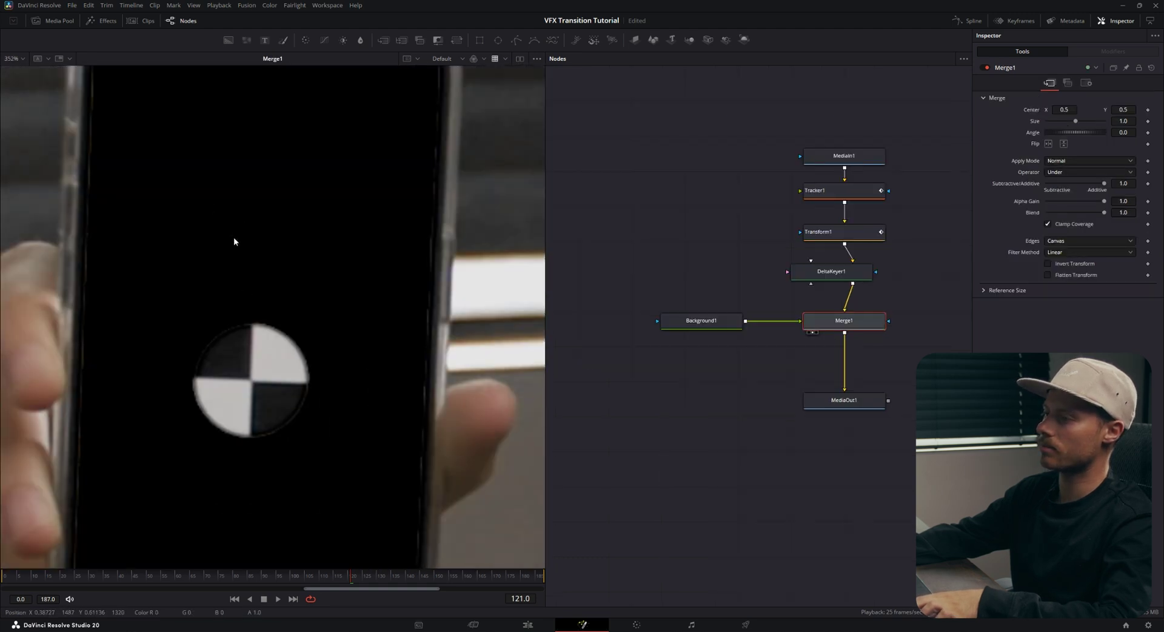
scroll(284, 298, down, 3)
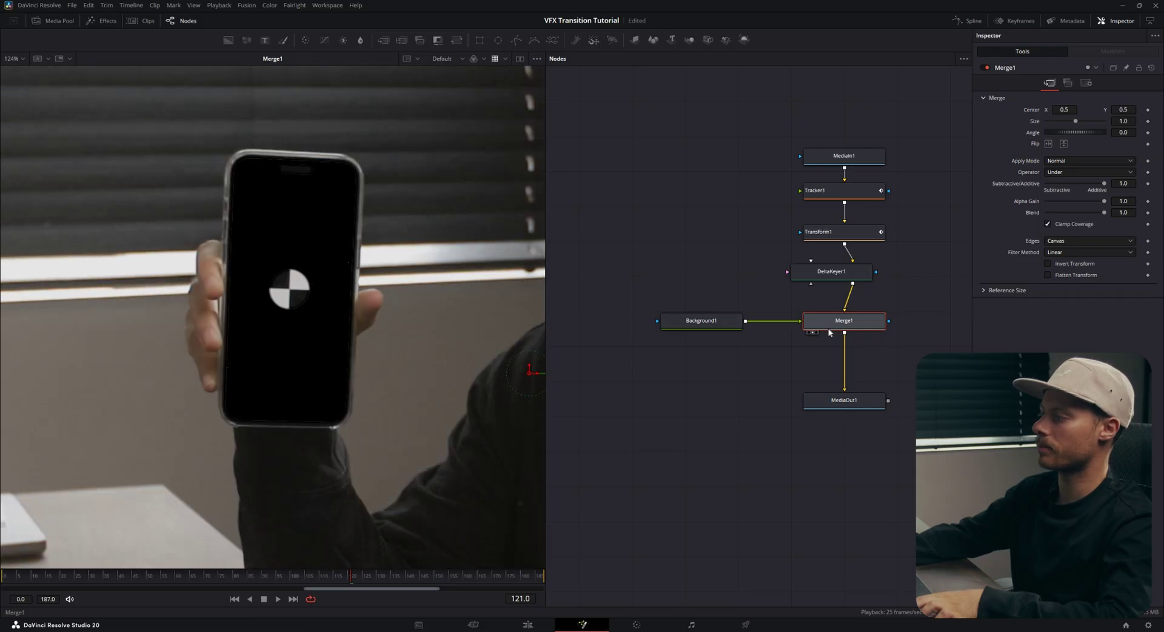
Change Background1's color to bright cyan, #00ffff
click(729, 309)
click(1078, 155)
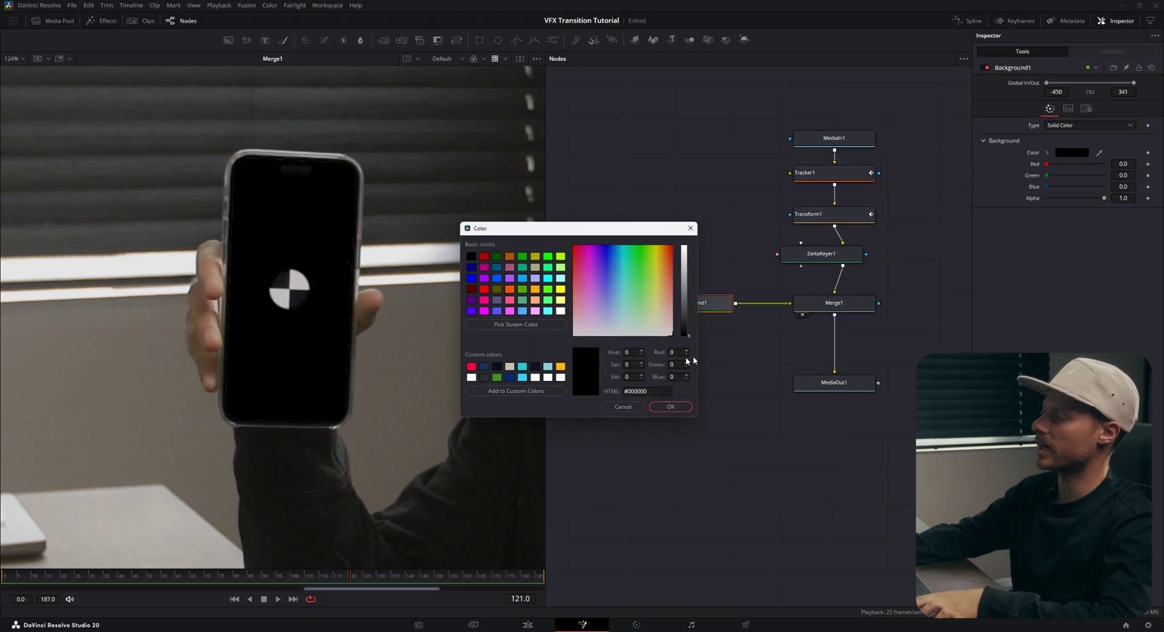
drag(685, 308, 687, 243)
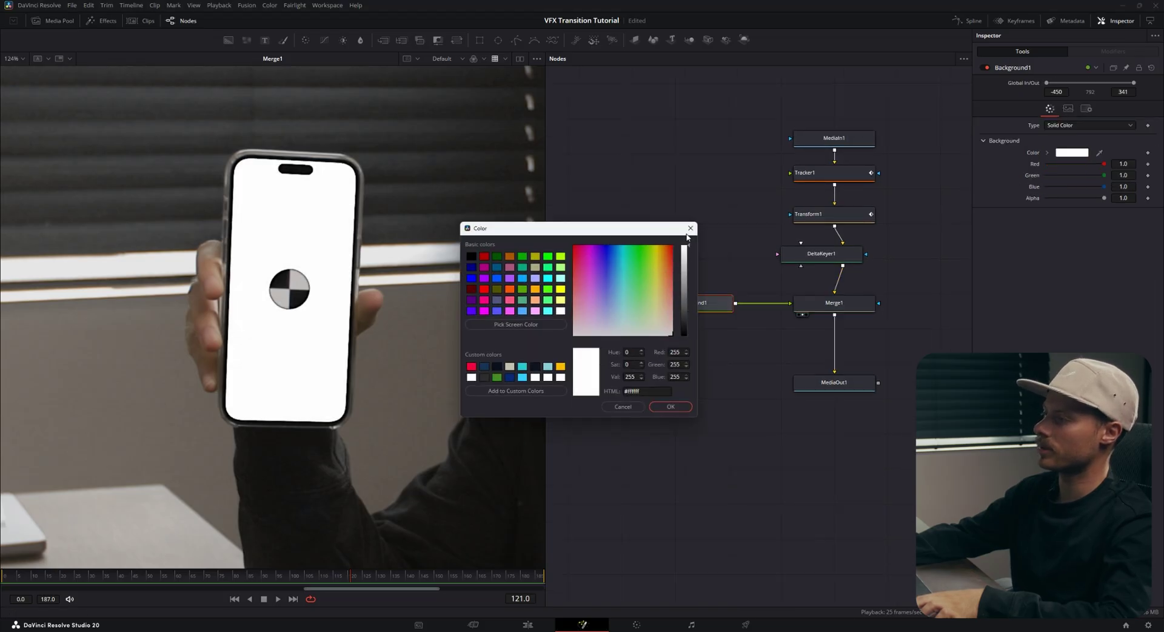
click(548, 278)
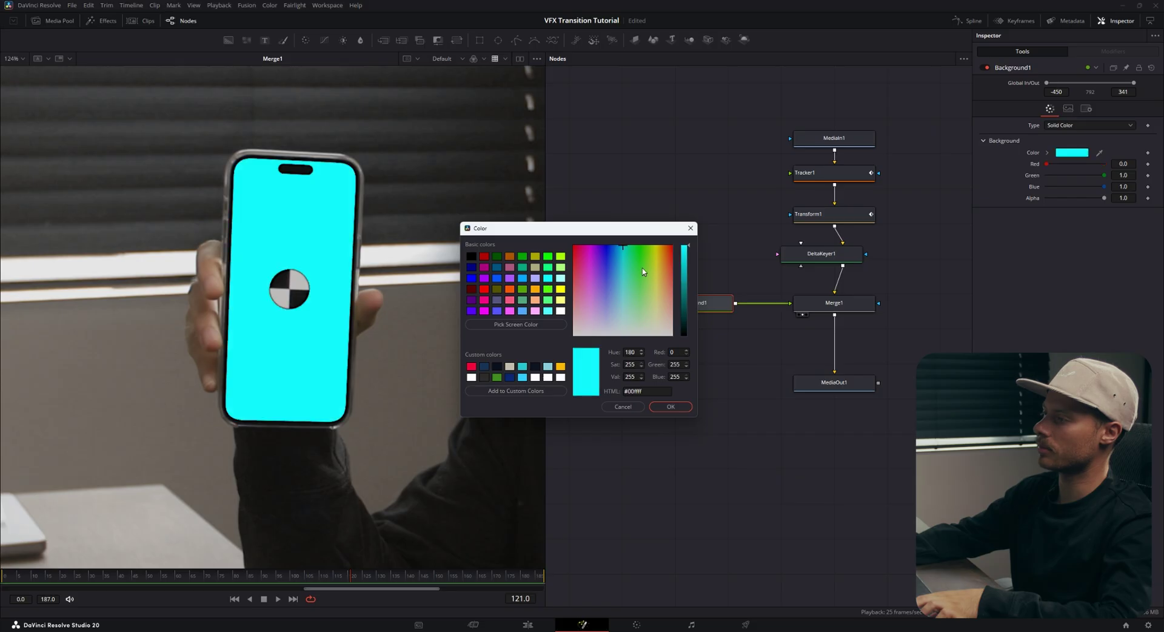
click(670, 407)
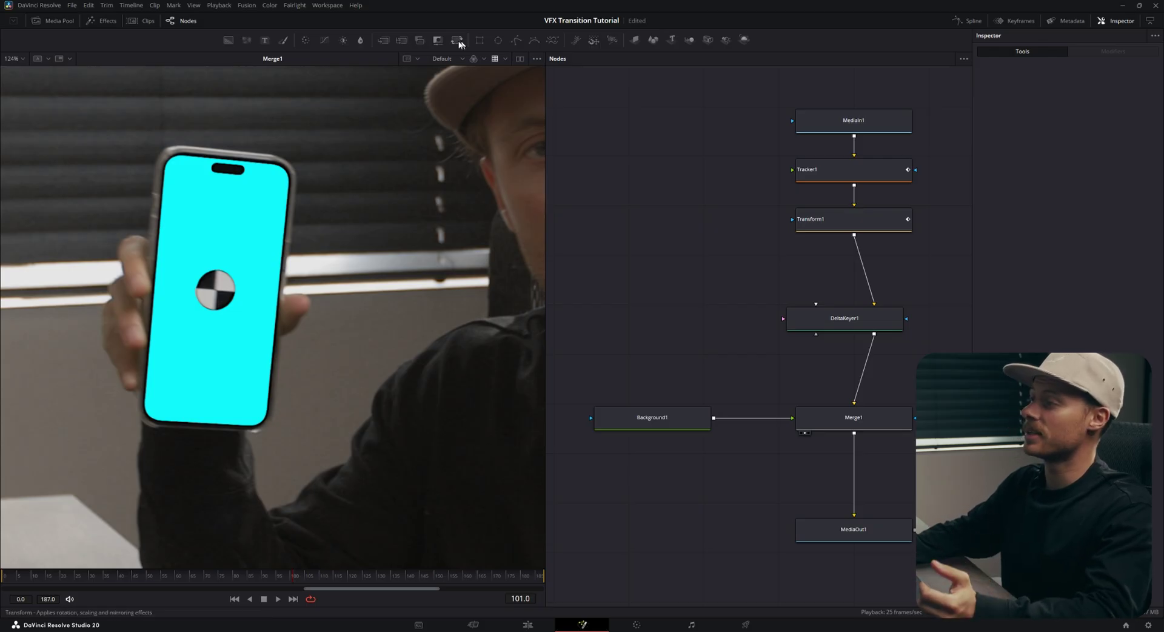
Add an Ellipse mask about 0.037 wide and high, centered around the tracking marker on the phone
click(498, 42)
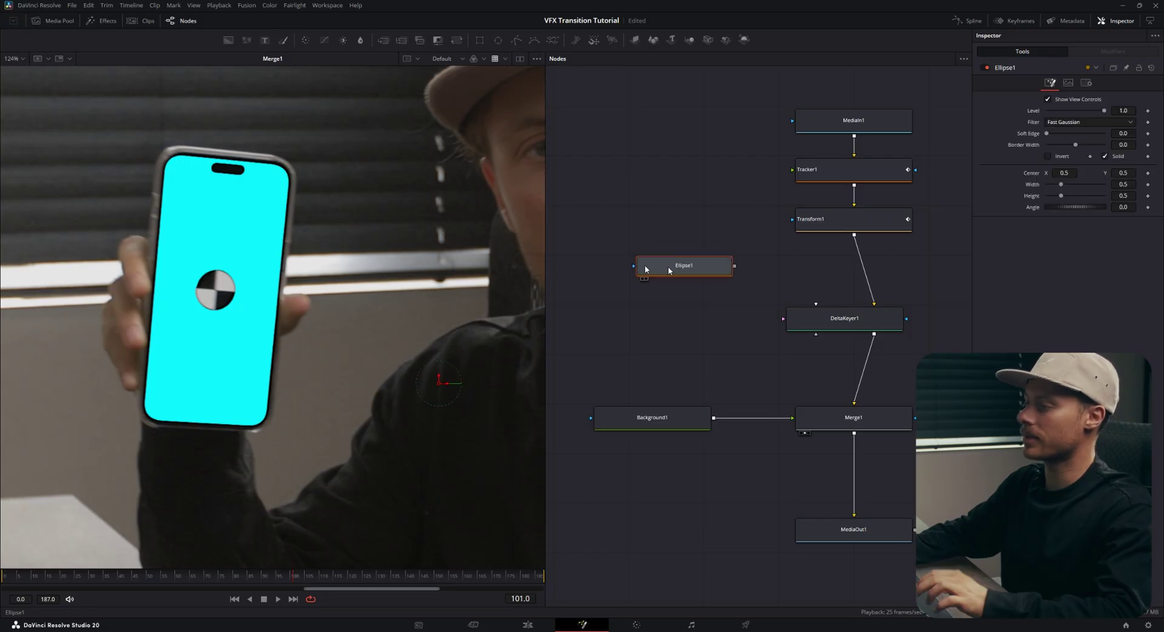
scroll(382, 281, down, 5)
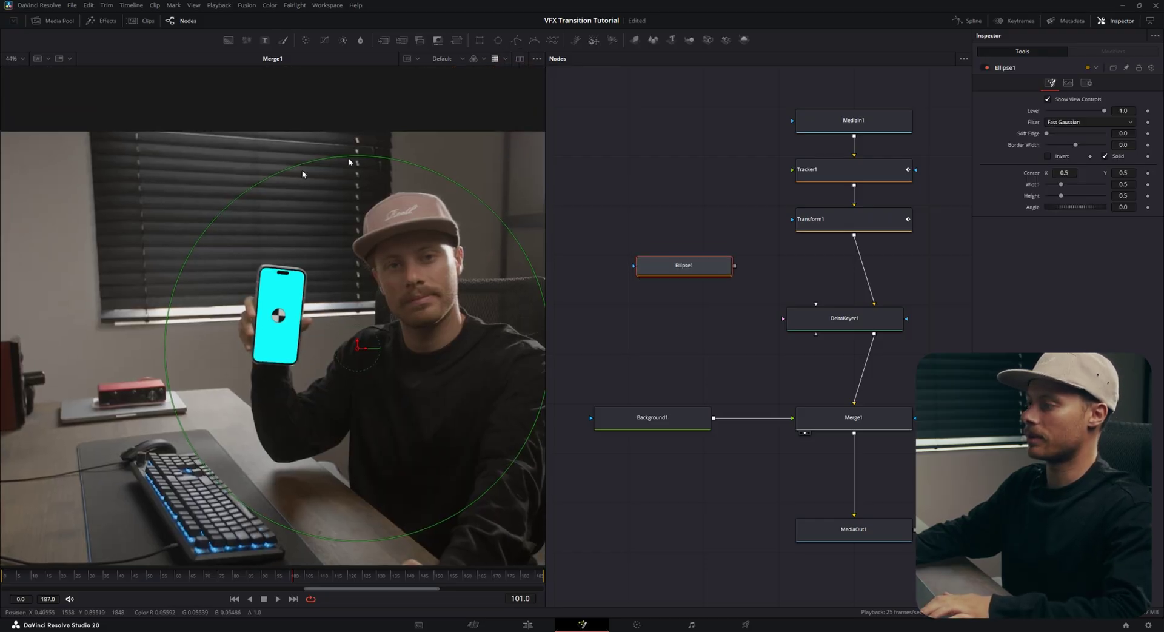
drag(465, 192, 350, 331)
scroll(349, 331, up, 3)
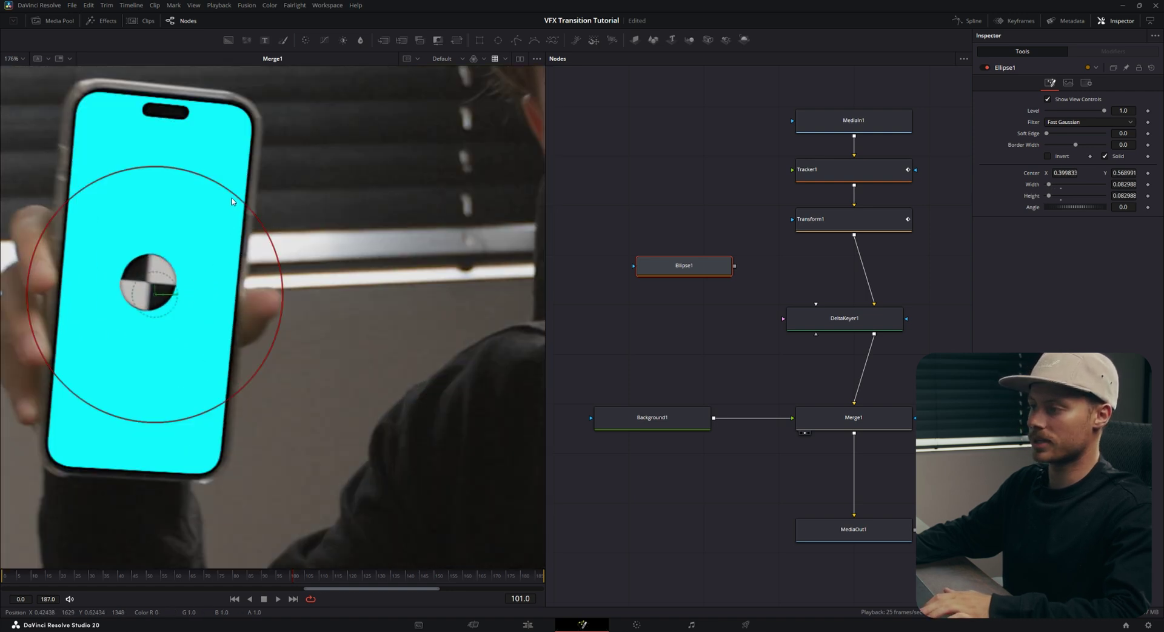
drag(233, 201, 180, 253)
mouse_move(161, 301)
mouse_down()
mouse_move(146, 291)
mouse_move(155, 275)
mouse_up()
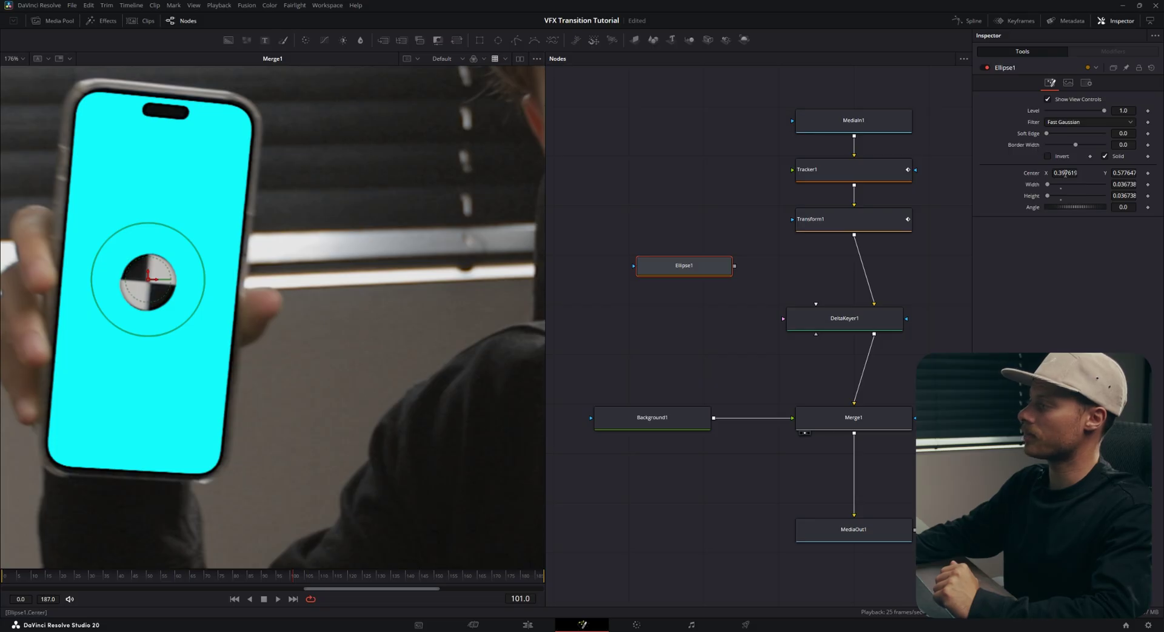
Connect Ellipse1's center to the position of Tracker1IntelliTrack1Path and scrub the clip to test it
mouse_move(1066, 173)
mouse_down()
mouse_move(1116, 174)
mouse_move(1066, 174)
mouse_up()
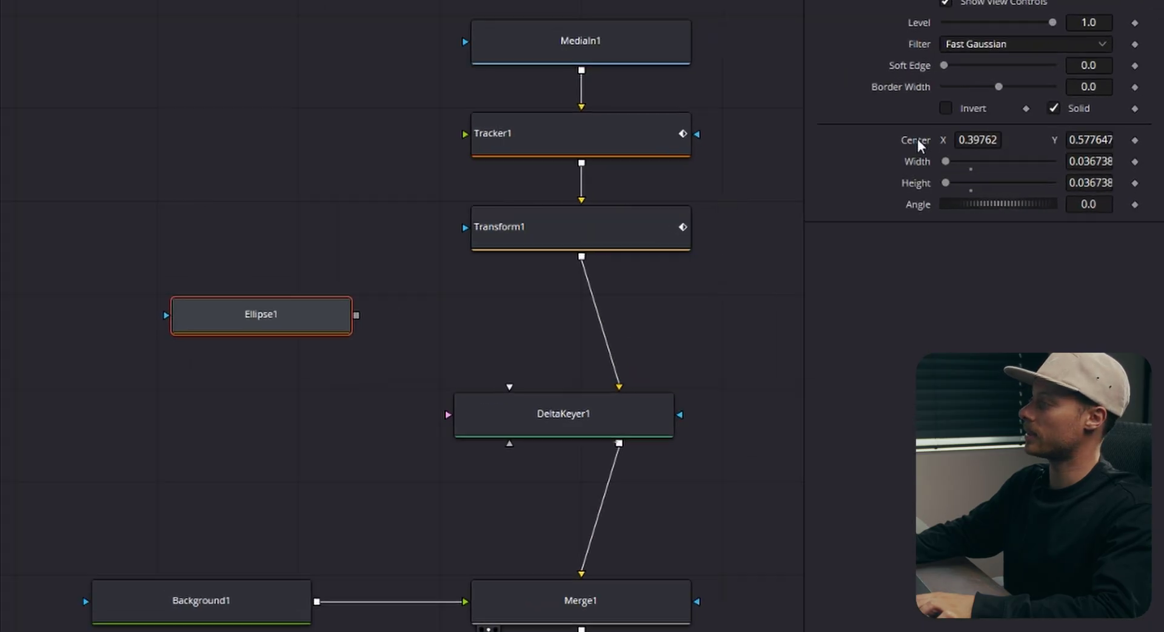
right_click(1032, 174)
mouse_move(954, 240)
mouse_move(811, 256)
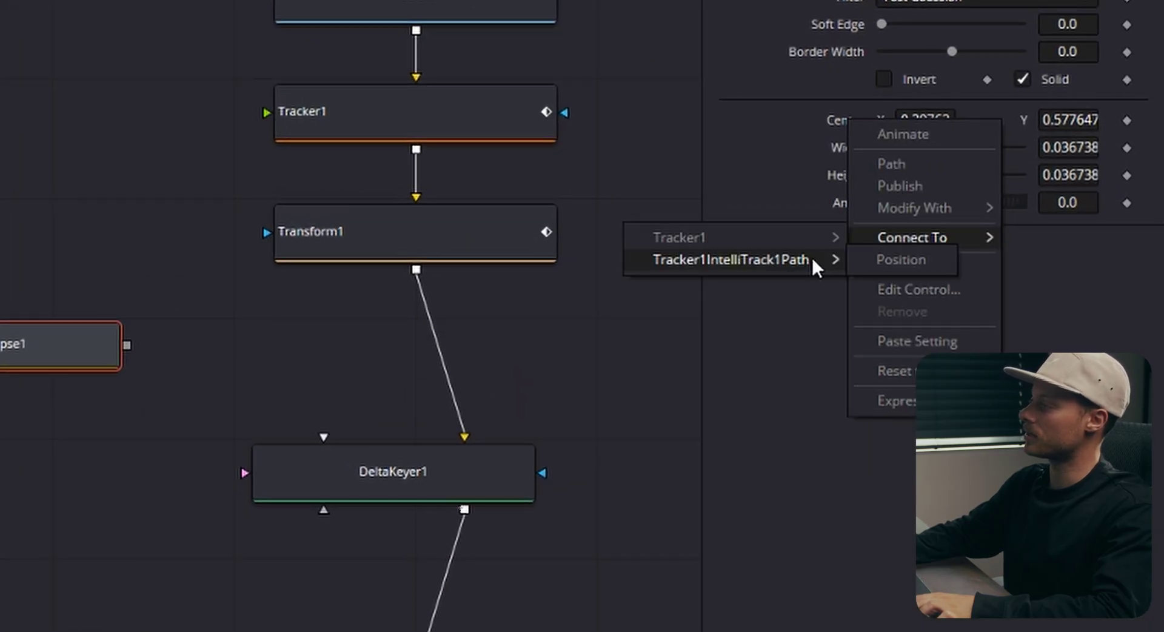
click(894, 262)
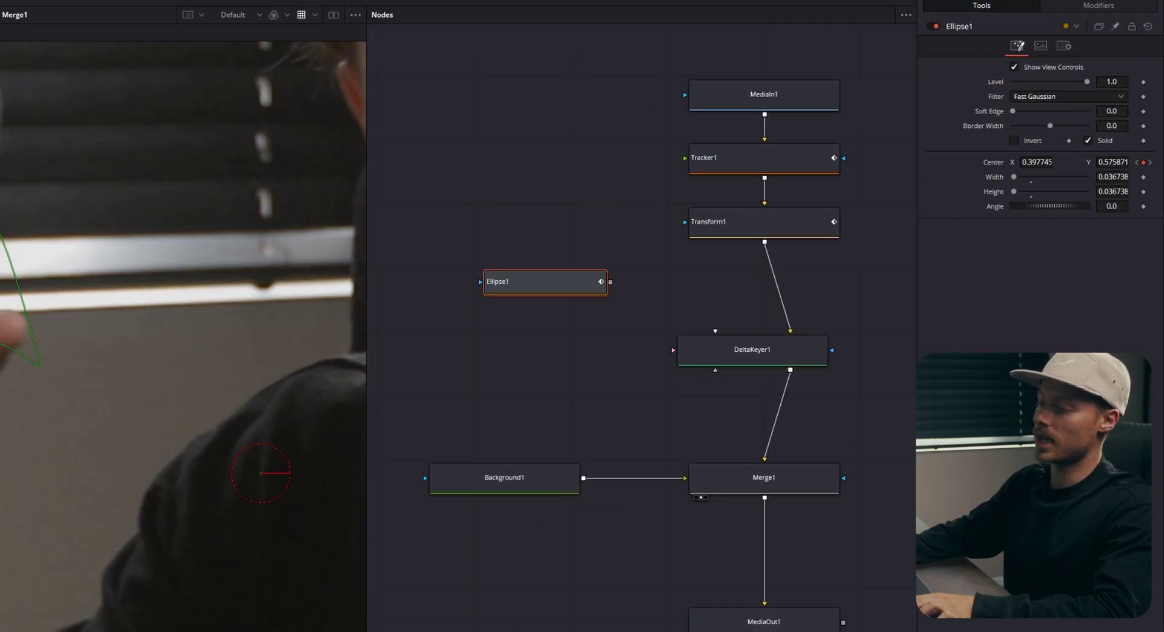
drag(312, 573, 290, 550)
Connect Ellipse1 to DeltaKeyer1 as its garbage matte to remove the tracking marker, and tidy the mask node's placement
drag(717, 271, 723, 272)
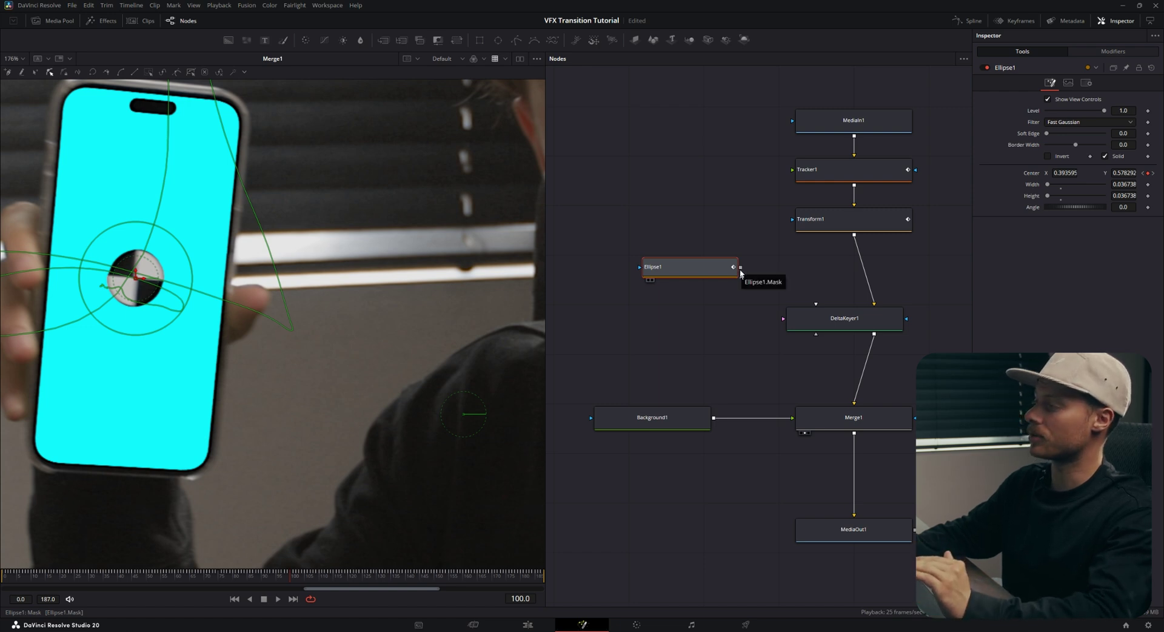
drag(740, 267, 781, 307)
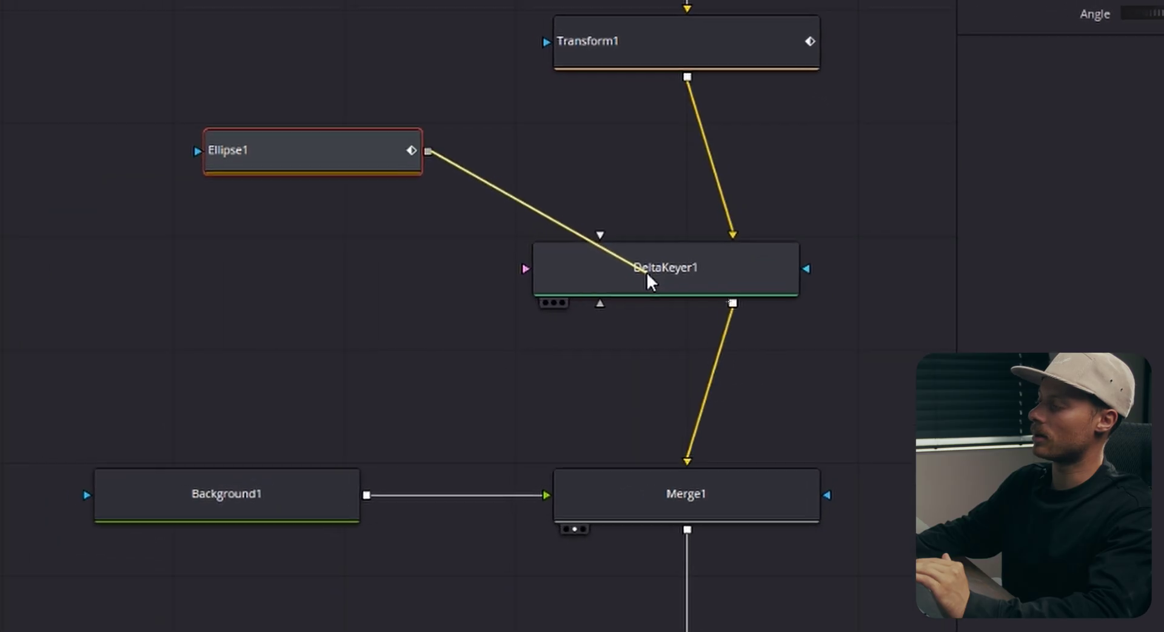
drag(624, 267, 617, 268)
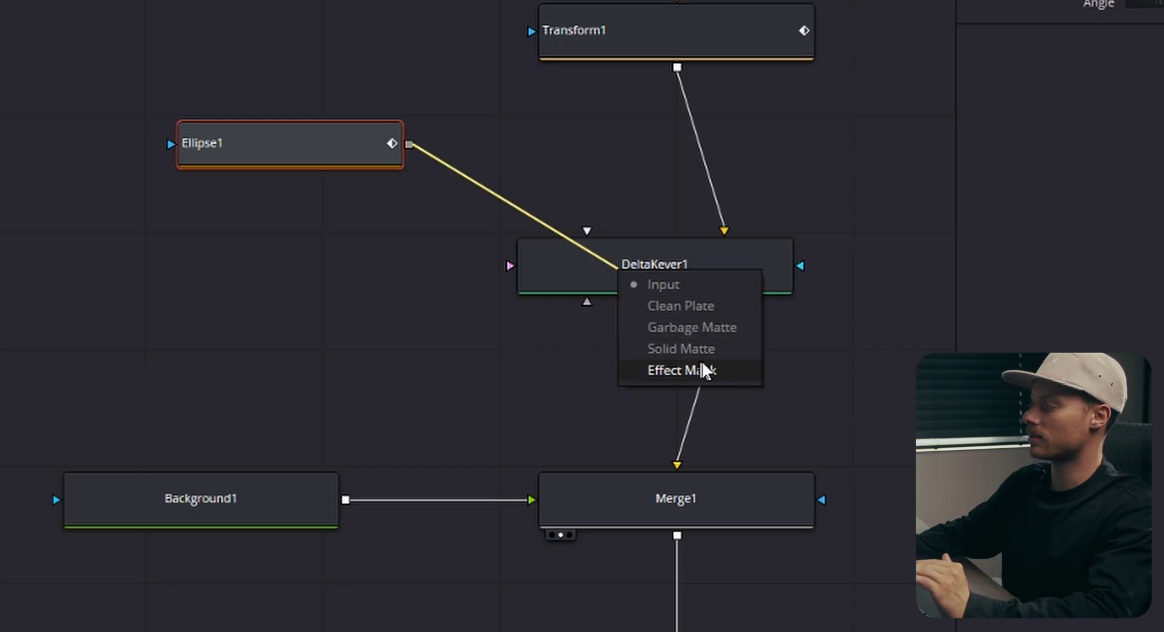
click(696, 329)
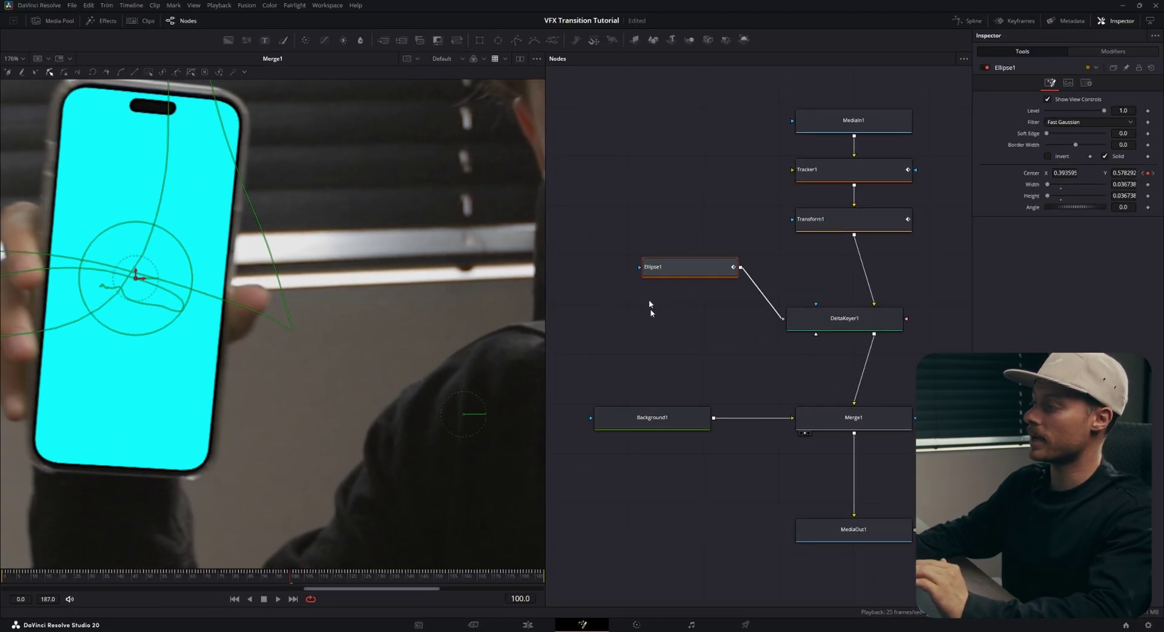
drag(685, 277, 717, 287)
Play the clip with the whole frame in view to check the keyed phone screen without the marker
scroll(291, 290, down, 5)
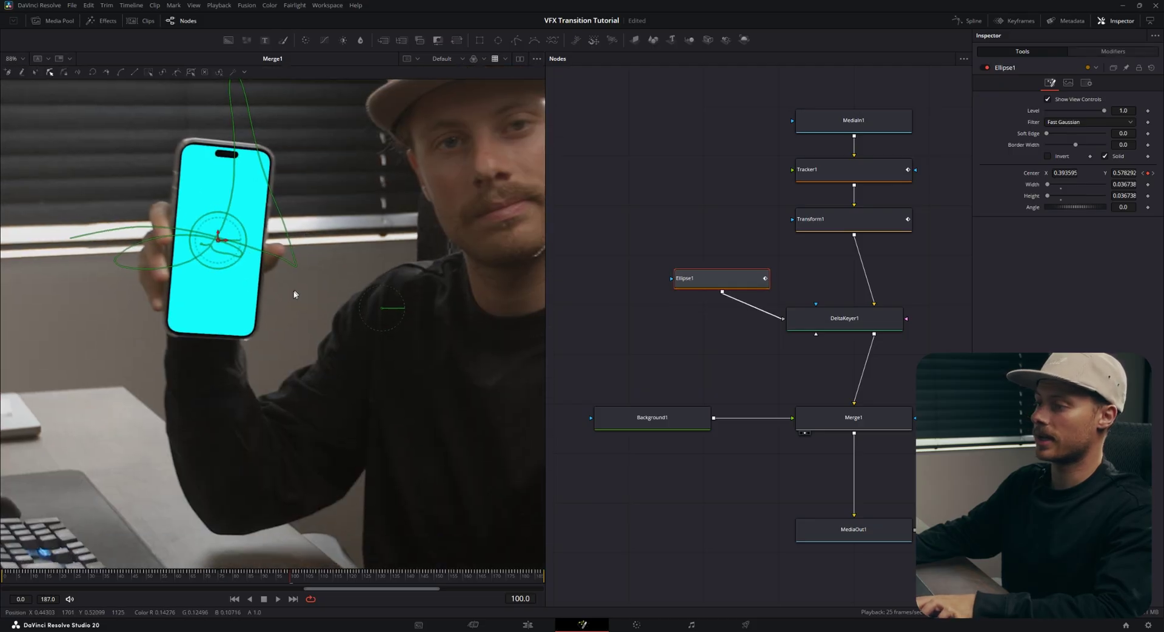
click(670, 174)
scroll(209, 329, down, 2)
key(space)
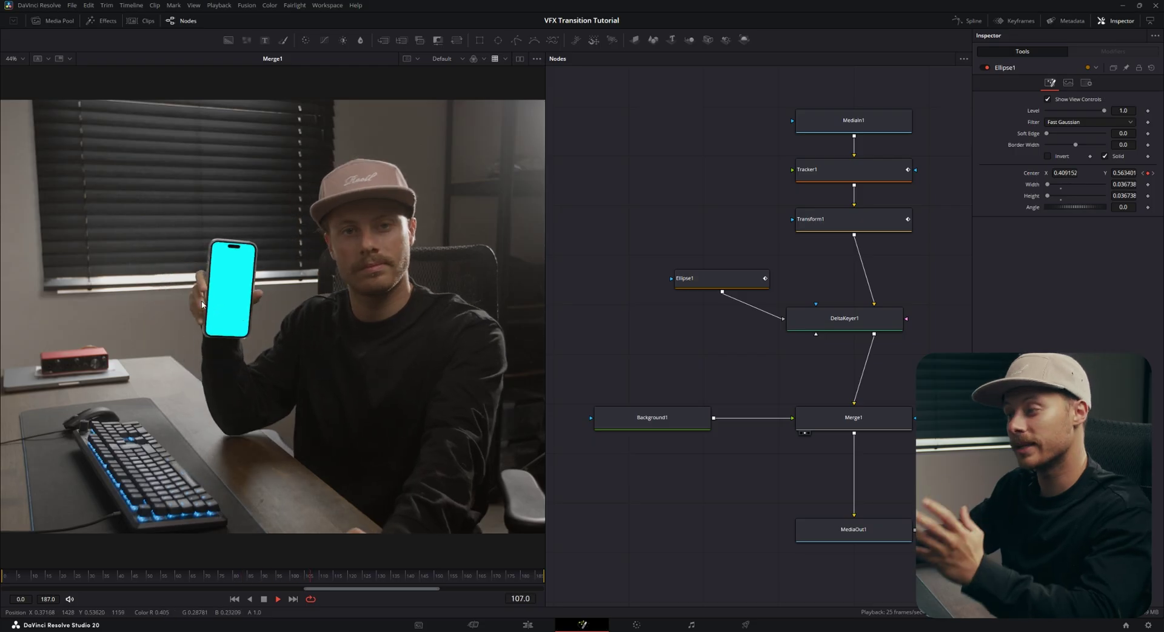
key(space)
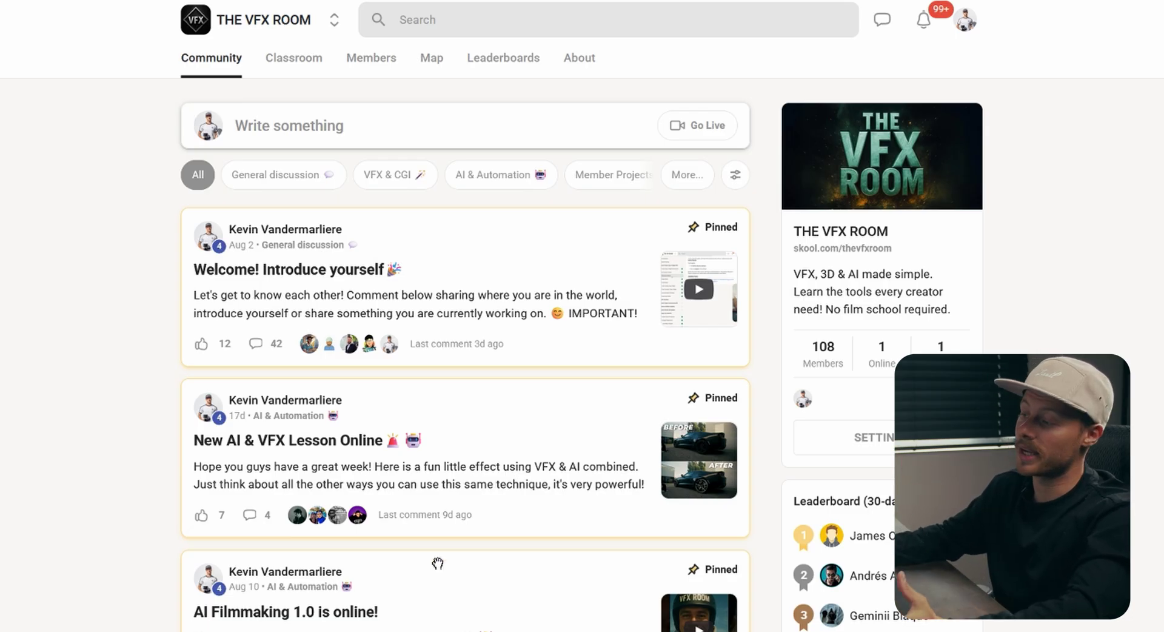
Switch to The VFX Room community site, browse its posts and open the Classroom
scroll(428, 548, down, 6)
scroll(425, 546, up, 3)
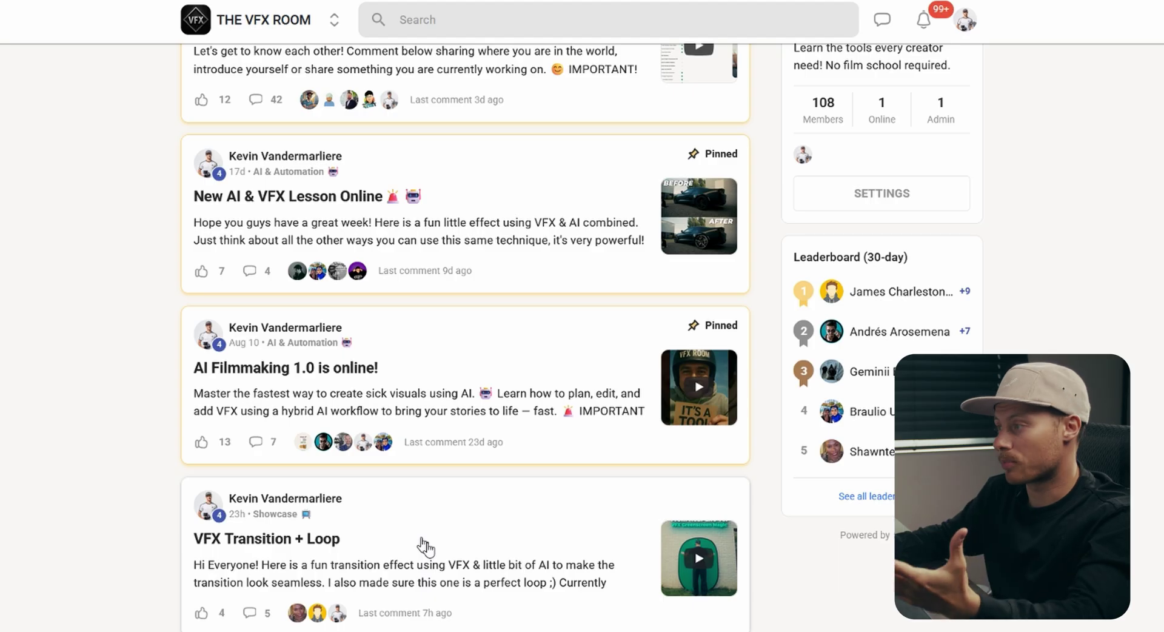
scroll(388, 547, up, 4)
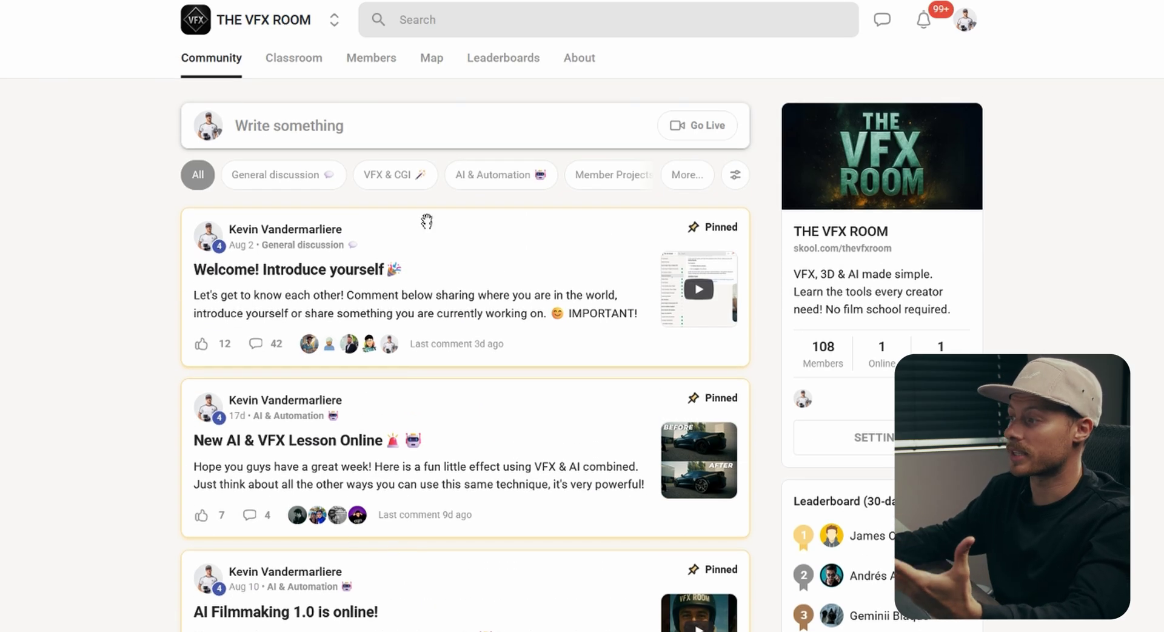
click(300, 64)
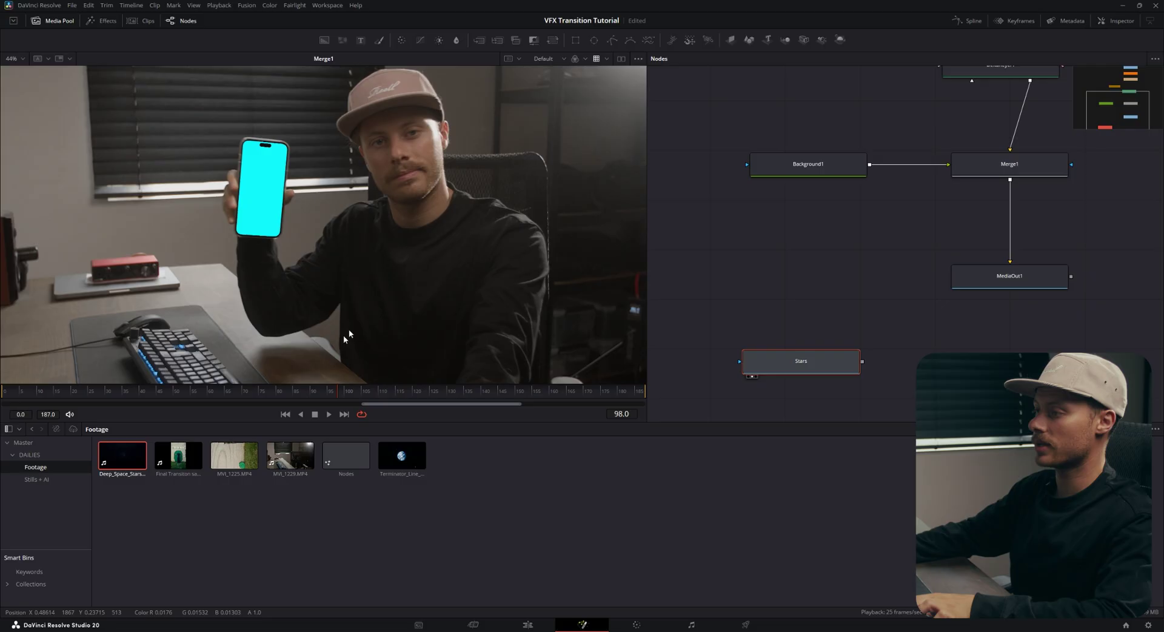
Delete the Background1 node and connect the Stars clip to Merge1 in its place
drag(227, 392, 367, 398)
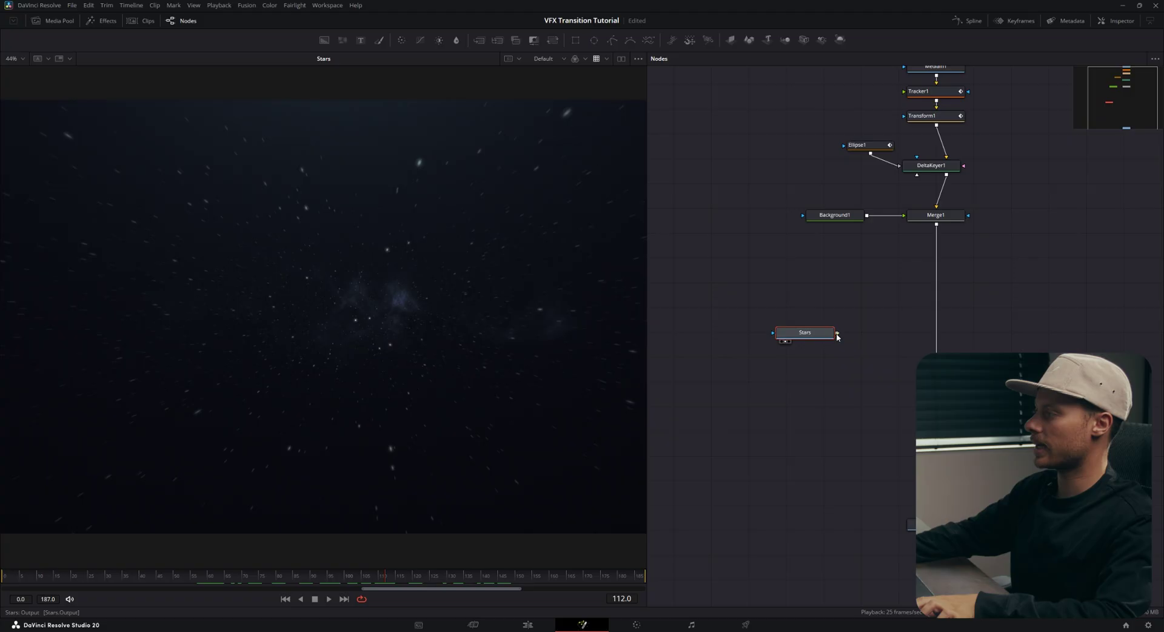
drag(837, 335, 809, 214)
key(Delete)
drag(862, 250, 831, 425)
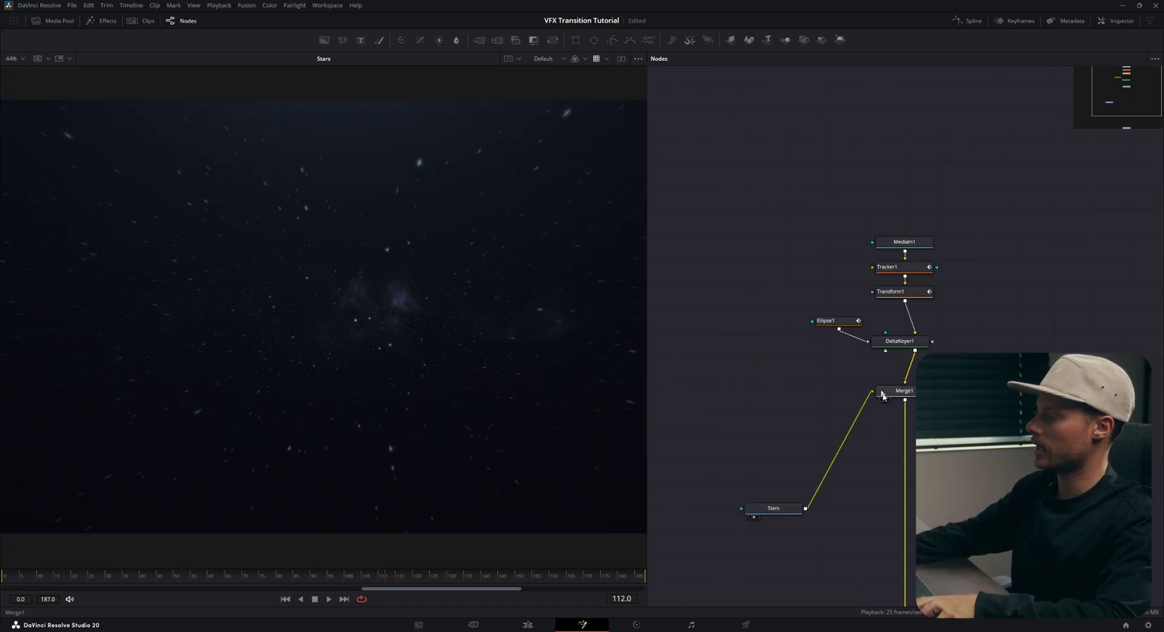
Show Merge1 in the viewer and insert a Transform node between the Stars clip and Merge1
click(897, 395)
key(2)
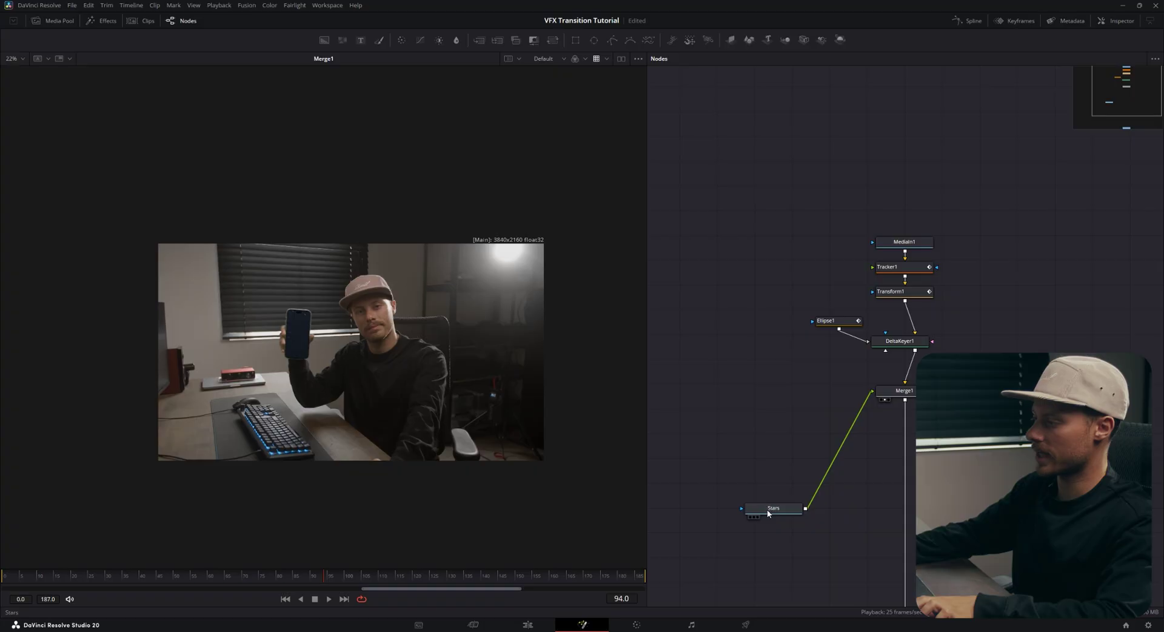
click(767, 513)
key(shift+space)
text(back)
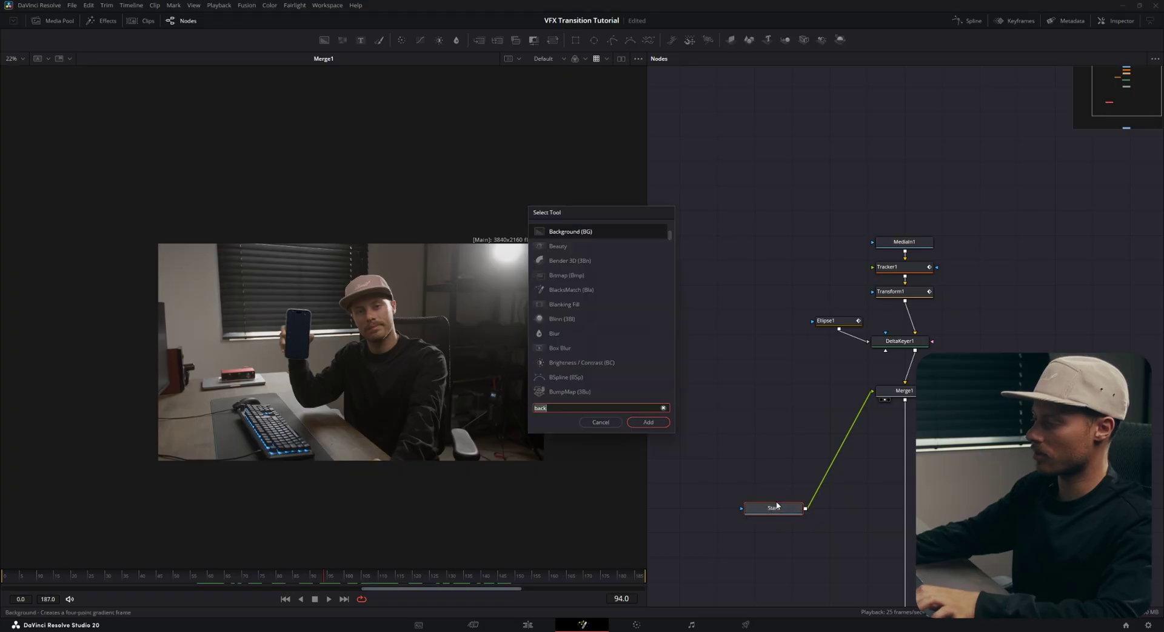
text(trans)
key(Return)
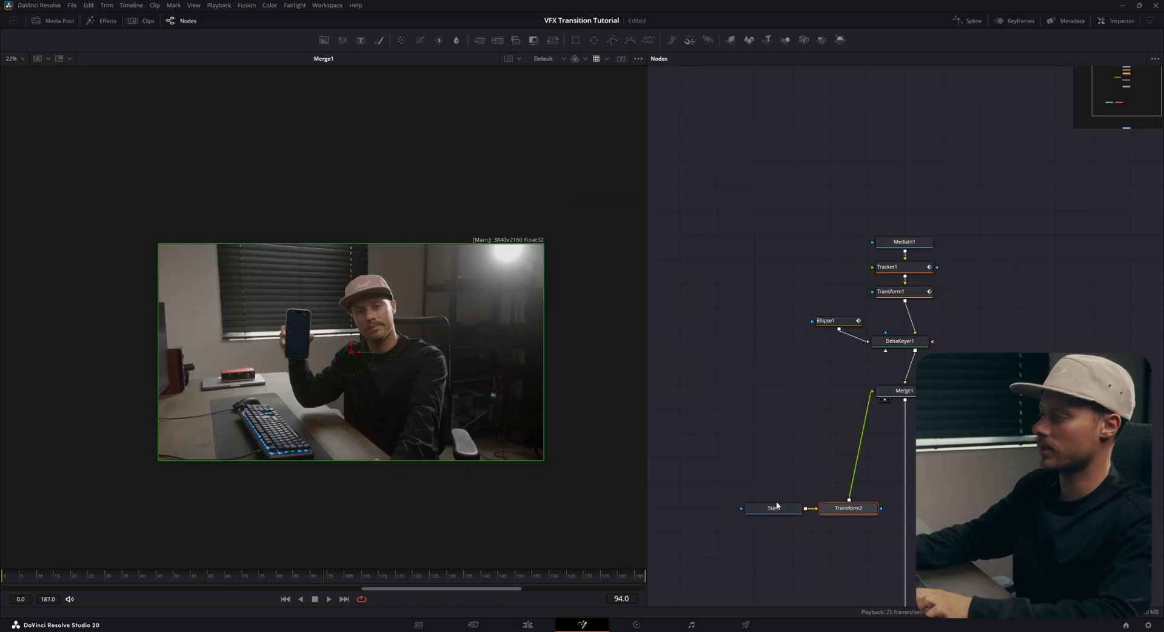
Scale the stars down to about 0.43 with Transform2, position them over the phone screen, and play the result
drag(539, 464, 382, 402)
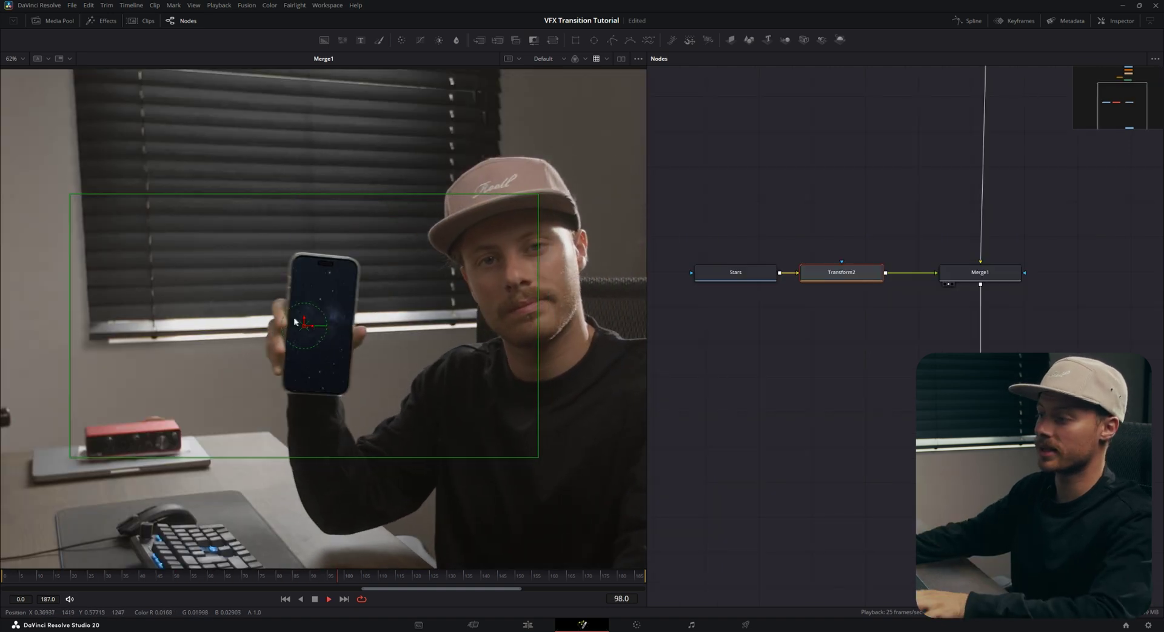
key(space)
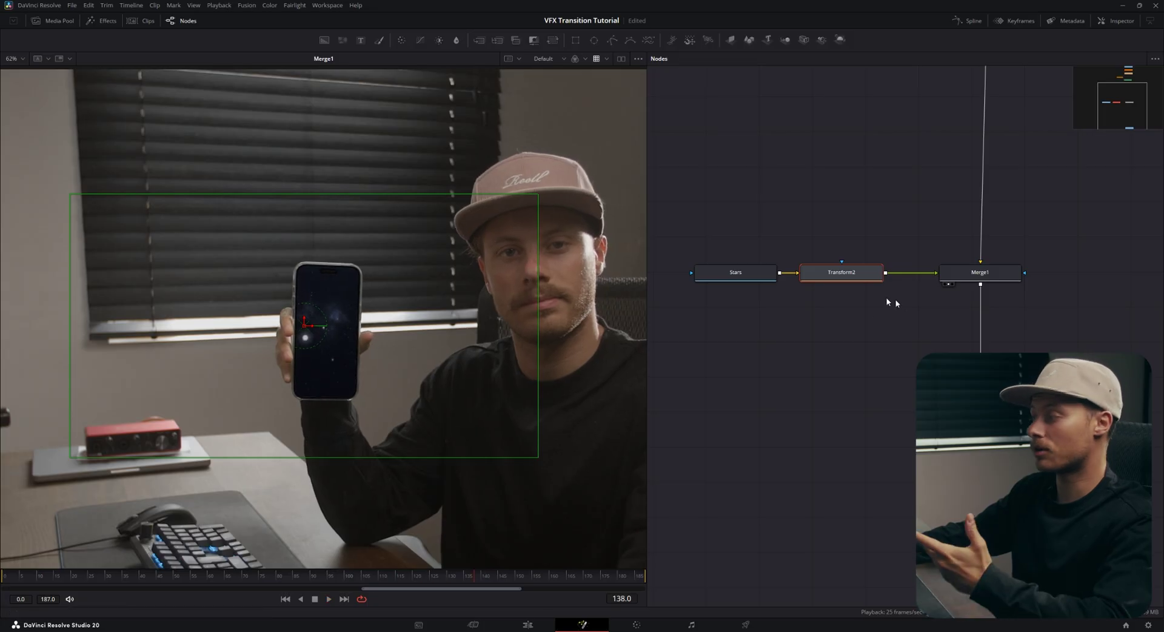
Connect Transform2's Center to the tracking data from Tracker1
click(1117, 21)
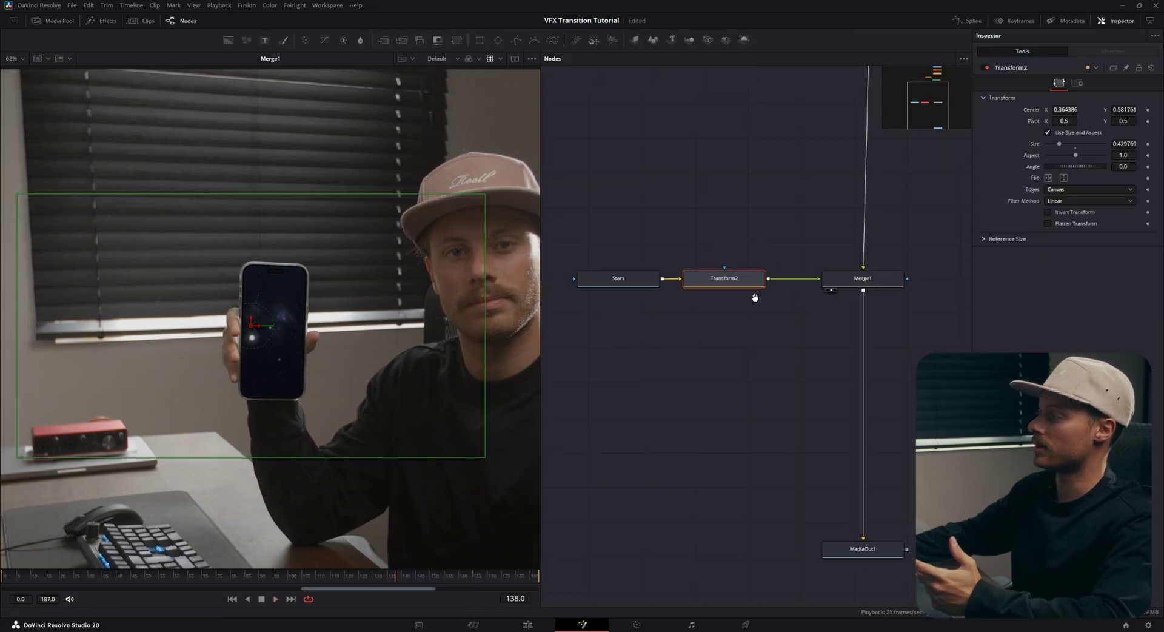
drag(731, 312, 684, 346)
right_click(1036, 113)
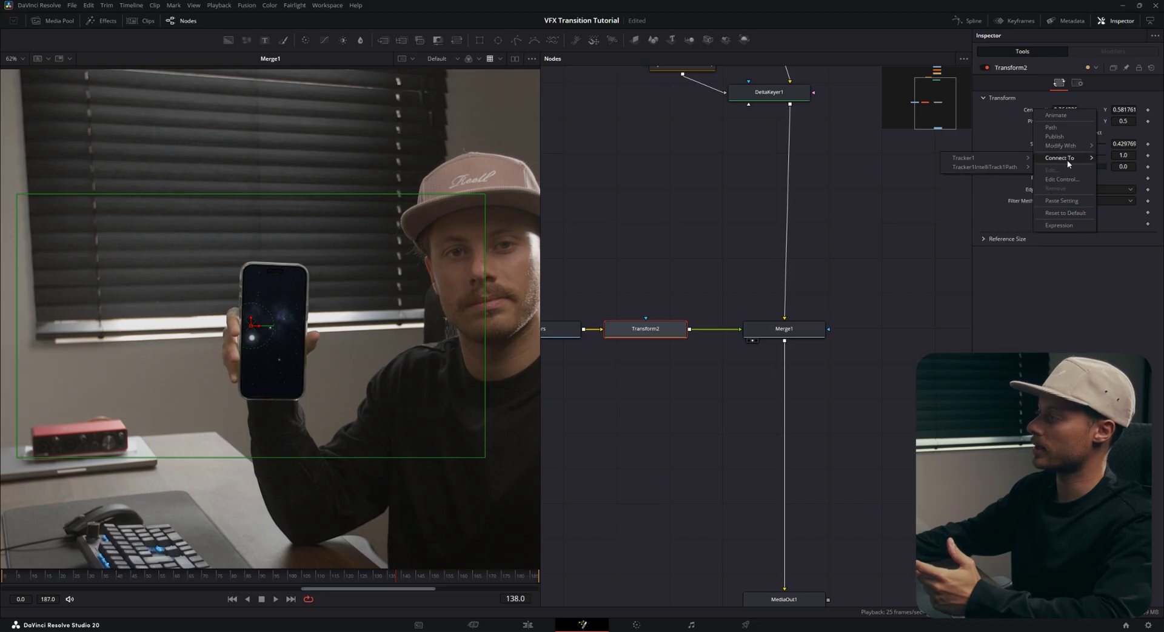
click(1054, 167)
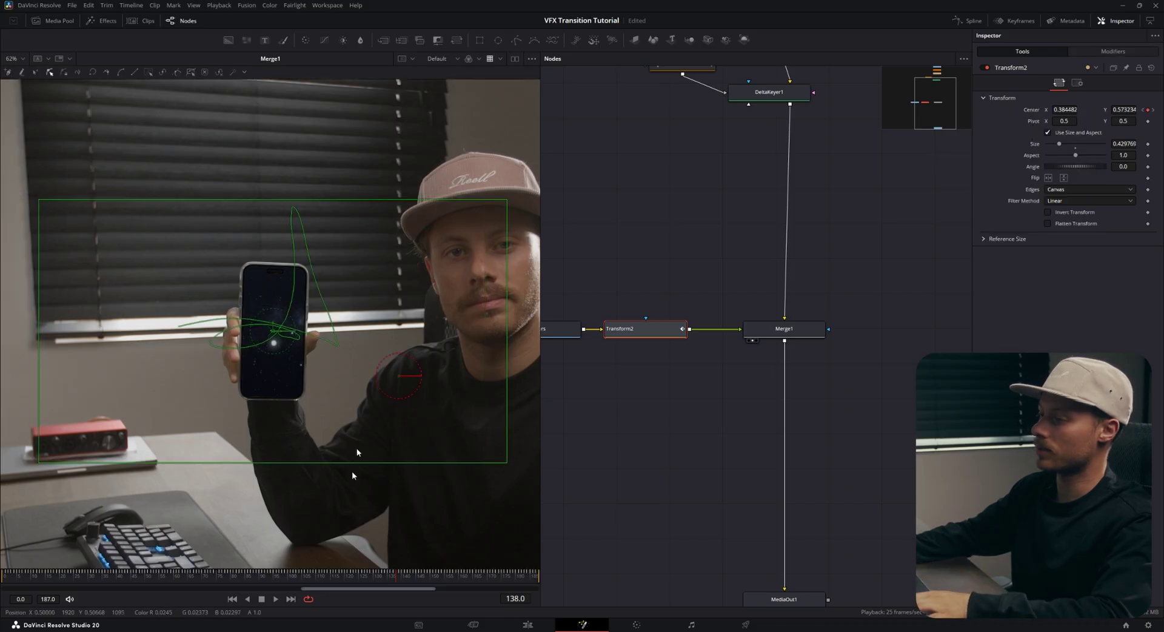
Play the clip to check how the stars follow the phone, and remove the tracker connection from Transform2's Center
drag(367, 580, 214, 579)
key(space)
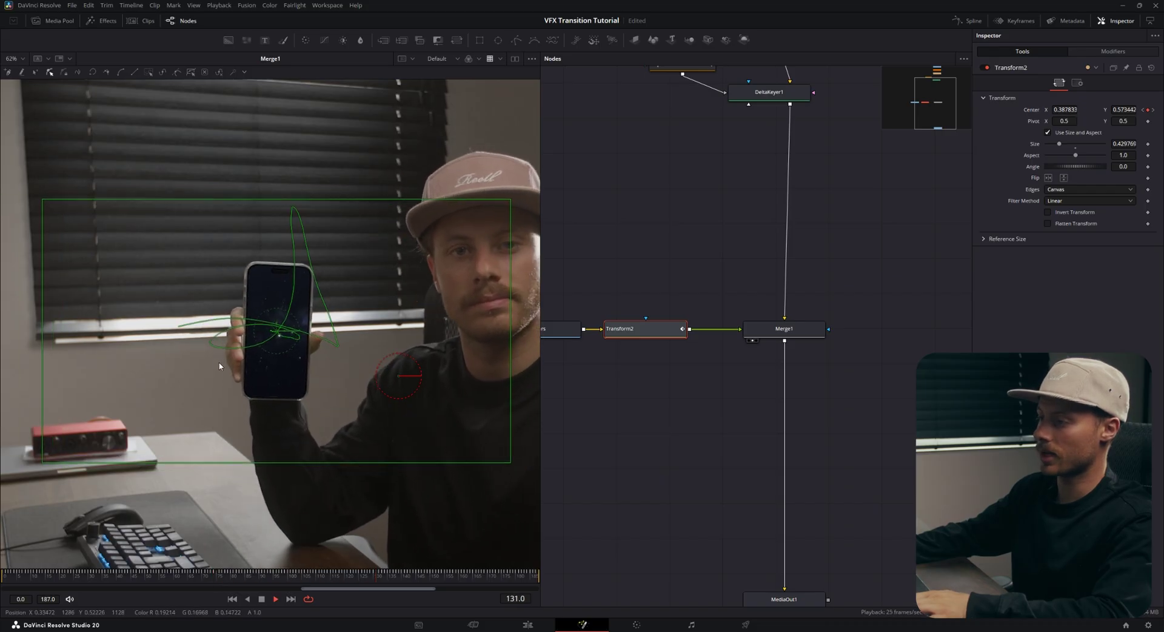
key(space)
drag(668, 358, 702, 335)
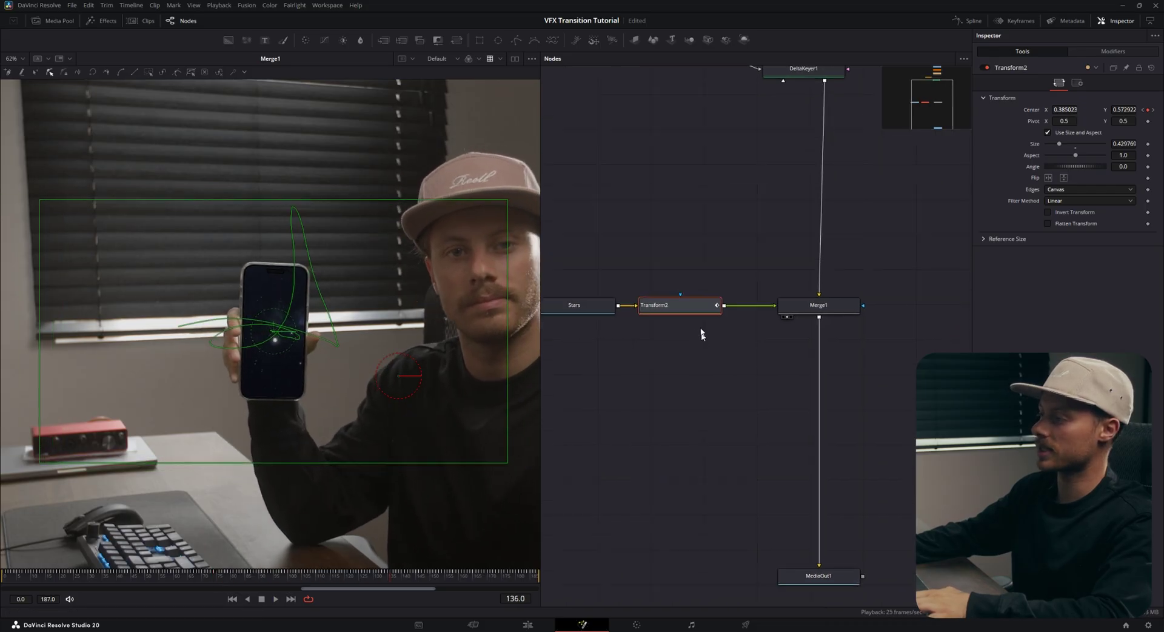
right_click(1039, 118)
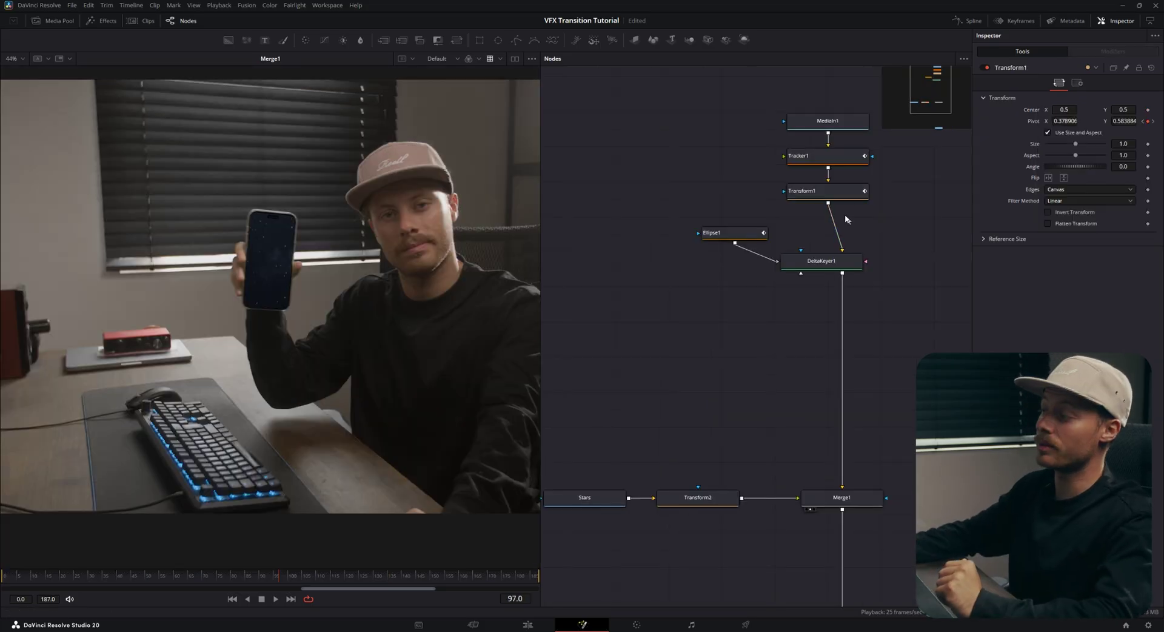
Try enlarging Transform1's Size to 5.0 to test the zoom into the phone screen
click(843, 193)
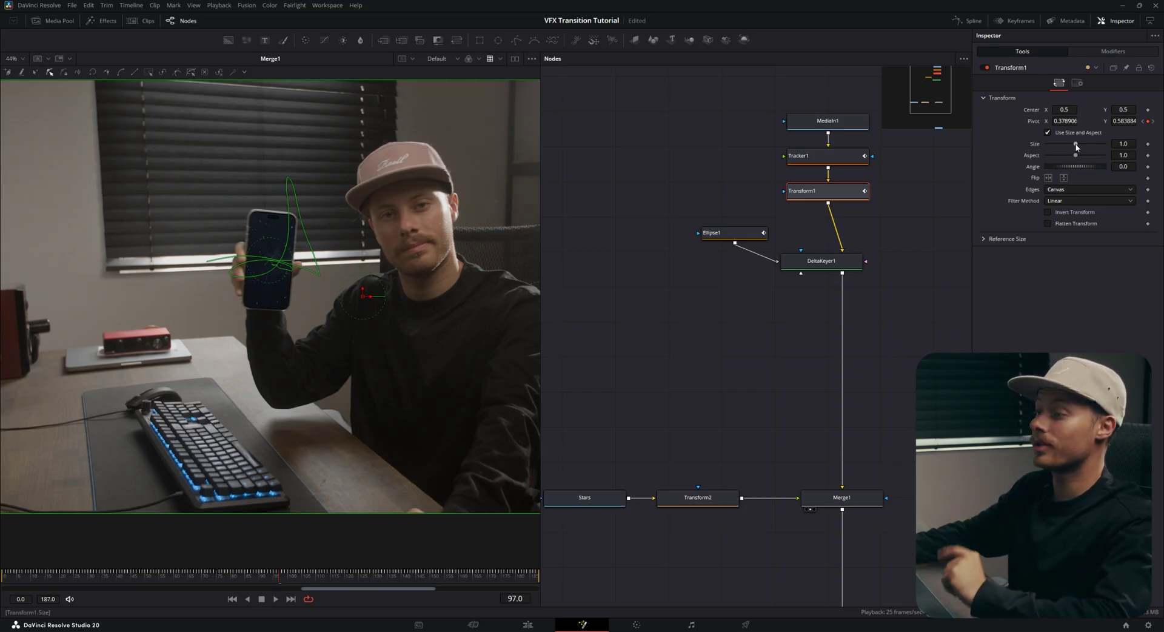
drag(1078, 144, 1104, 145)
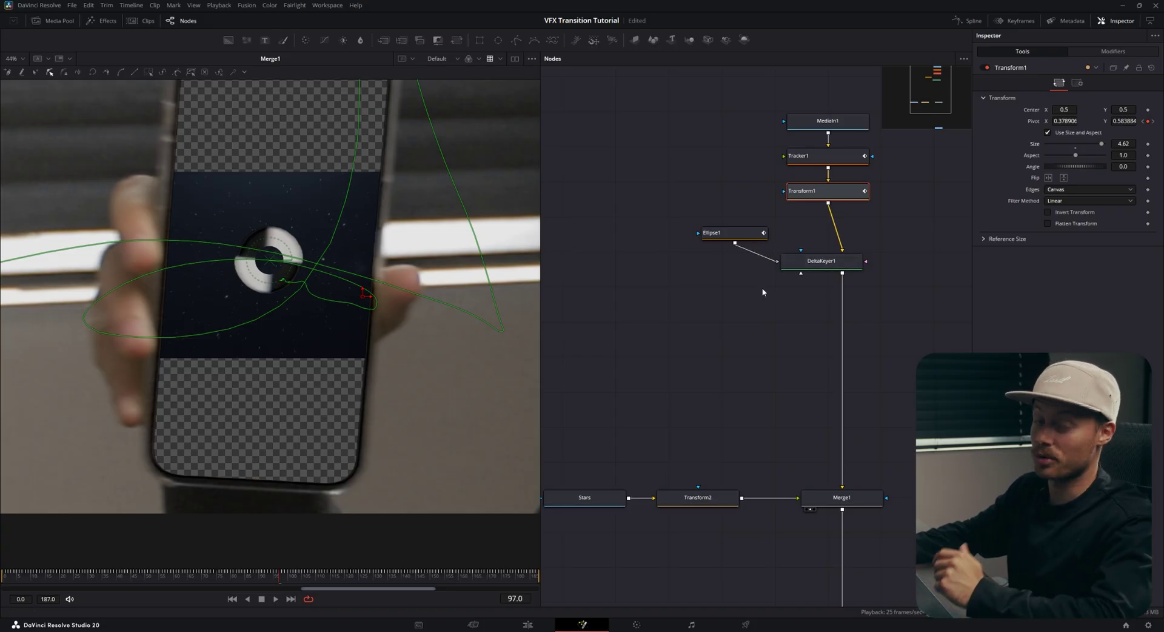
drag(1101, 143, 1104, 146)
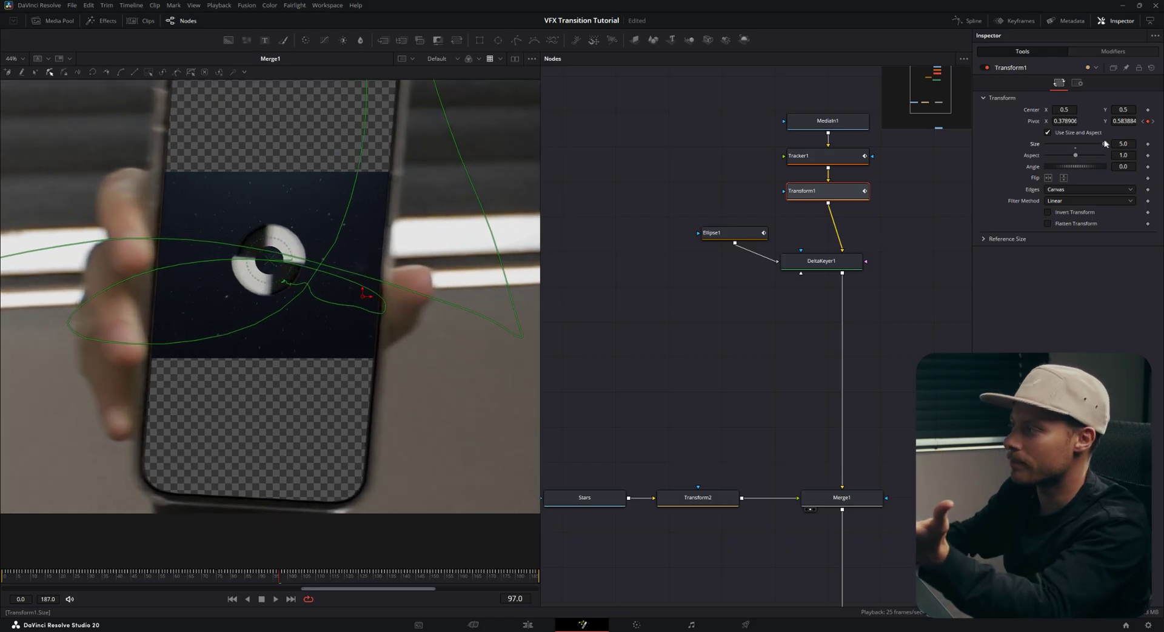
Move the Transform1 node between DeltaKeyer1 and Merge1, and return its Size to 1.0
click(720, 233)
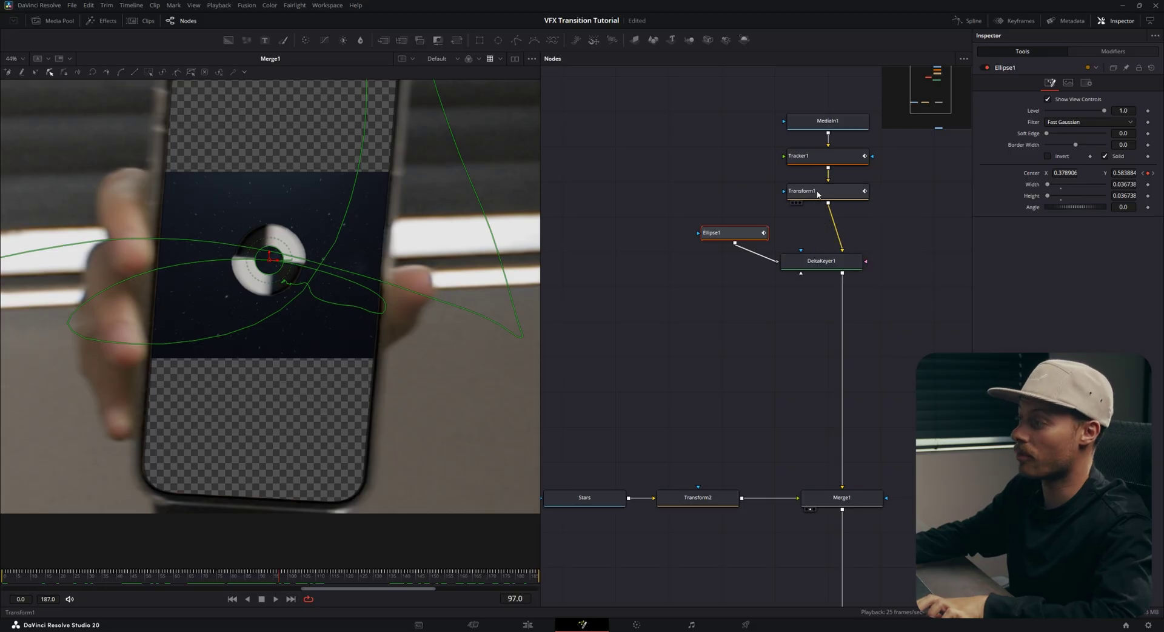
drag(815, 194, 841, 325)
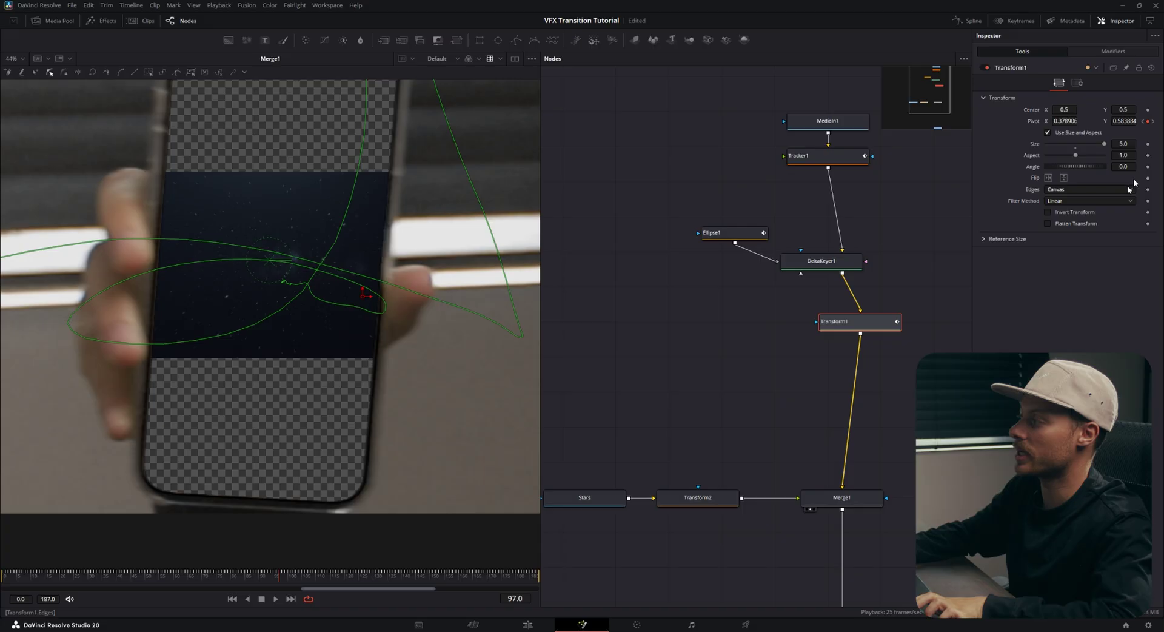
mouse_move(1104, 147)
mouse_down()
mouse_move(1075, 148)
mouse_move(1114, 145)
mouse_up()
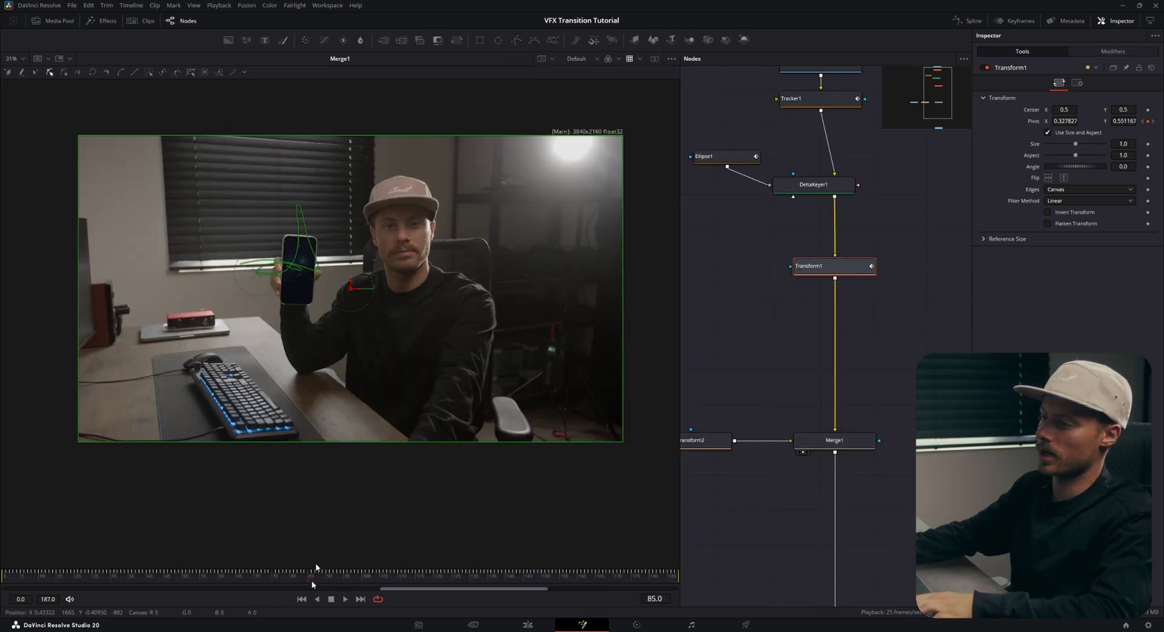
Keyframe Transform1's Center at 0.5, 0.5 and its Size at 1.0 on frame 100
drag(307, 576, 365, 579)
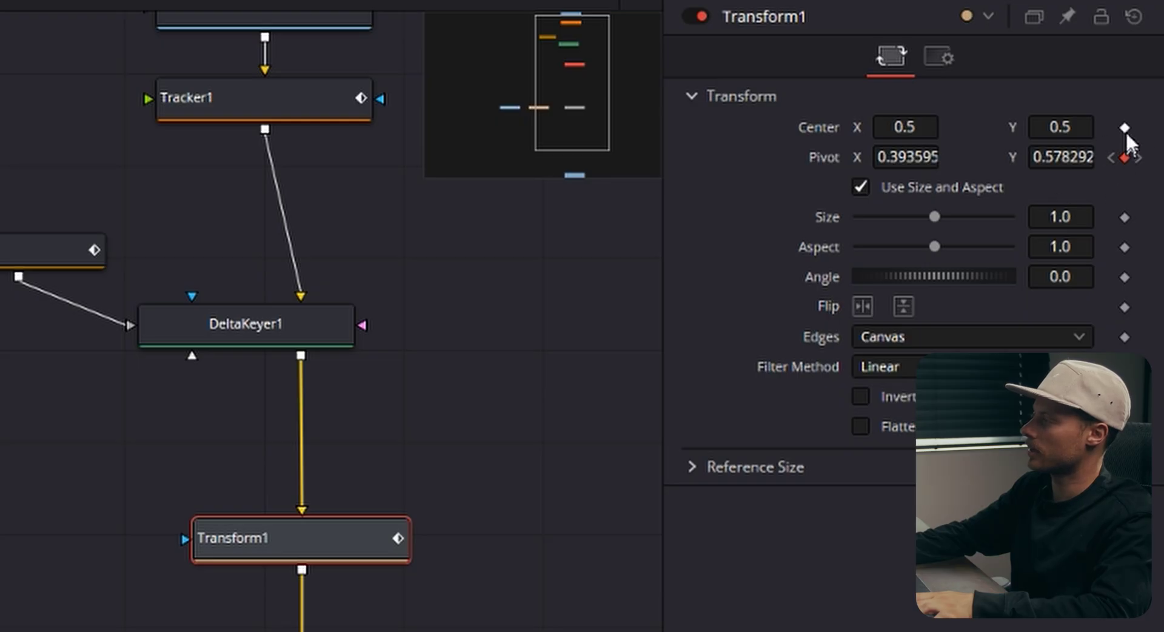
click(1123, 217)
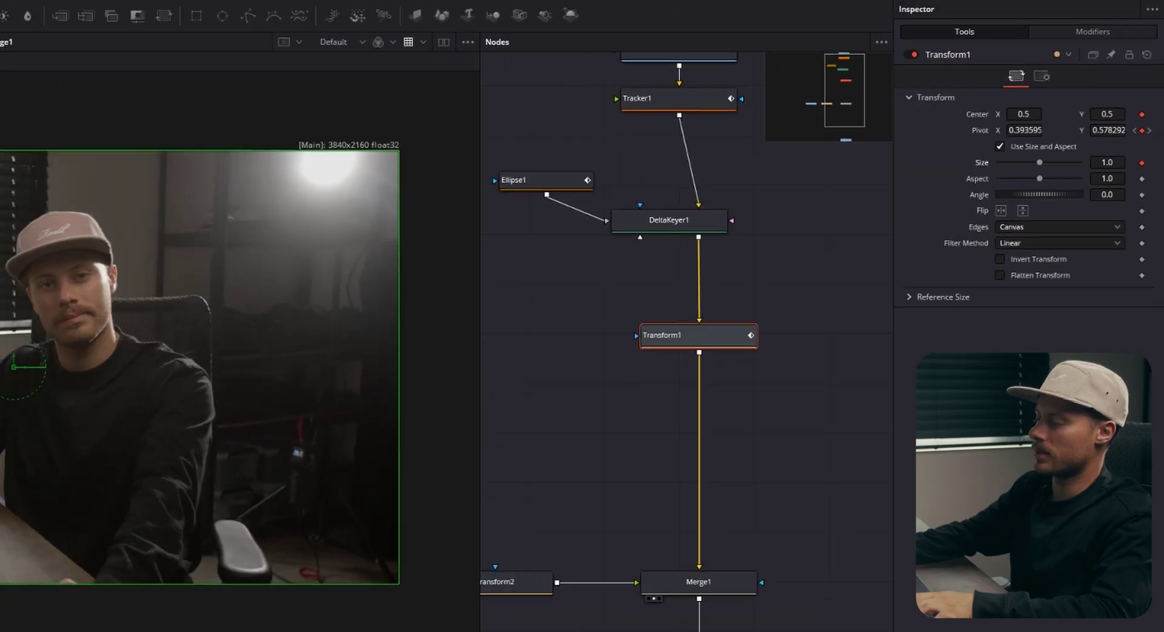
Keyframe Transform1's Size at 24.9 on frame 119 so the zoom passes completely through the phone screen
key(space)
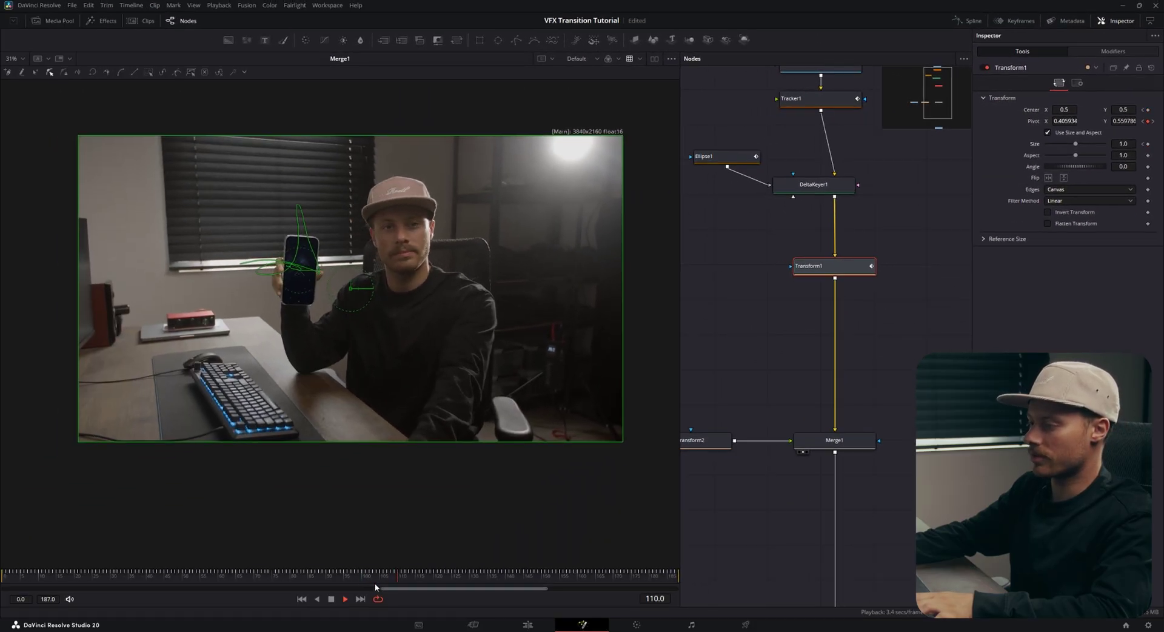
key(space)
drag(418, 584, 431, 584)
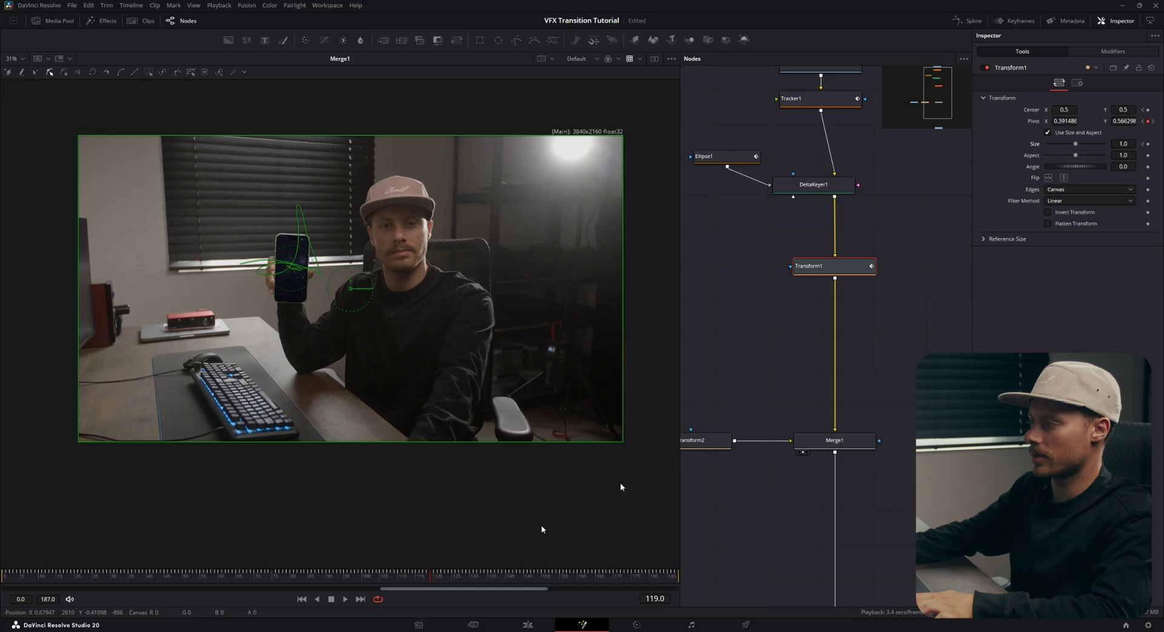
drag(1076, 143, 1107, 140)
key(Return)
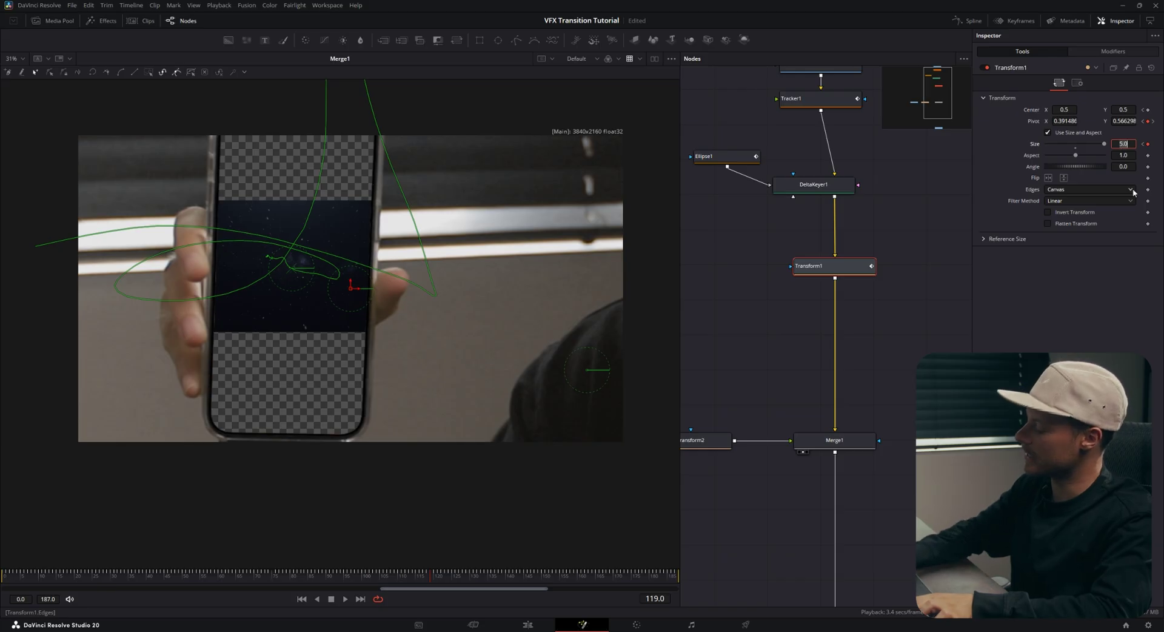
text(20)
key(Tab)
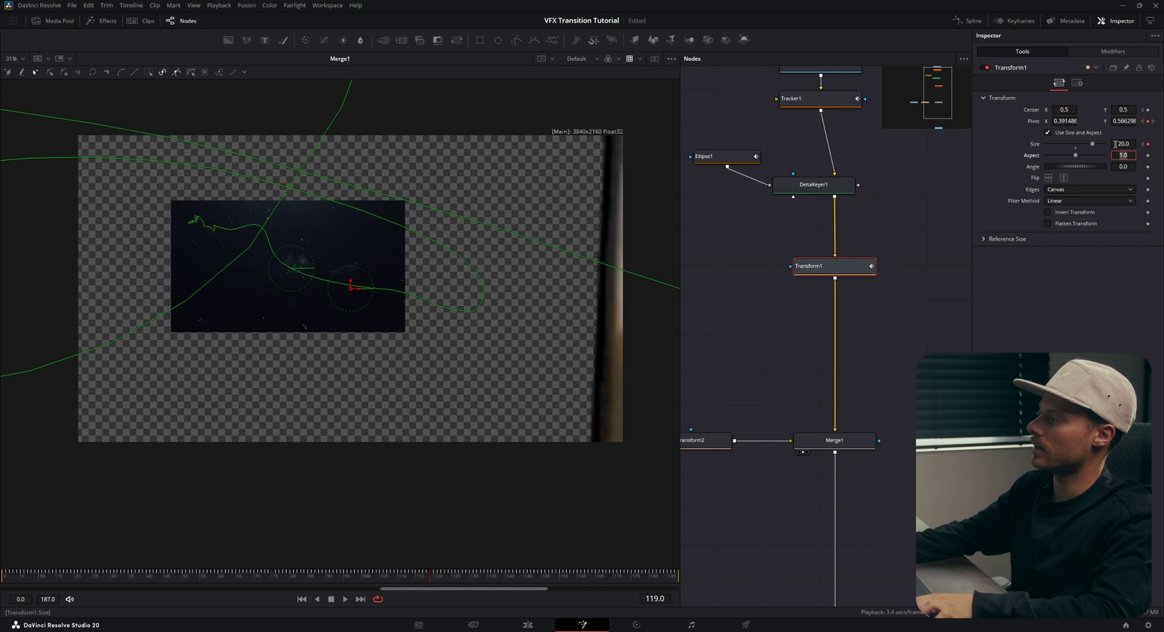
drag(1096, 147, 1101, 147)
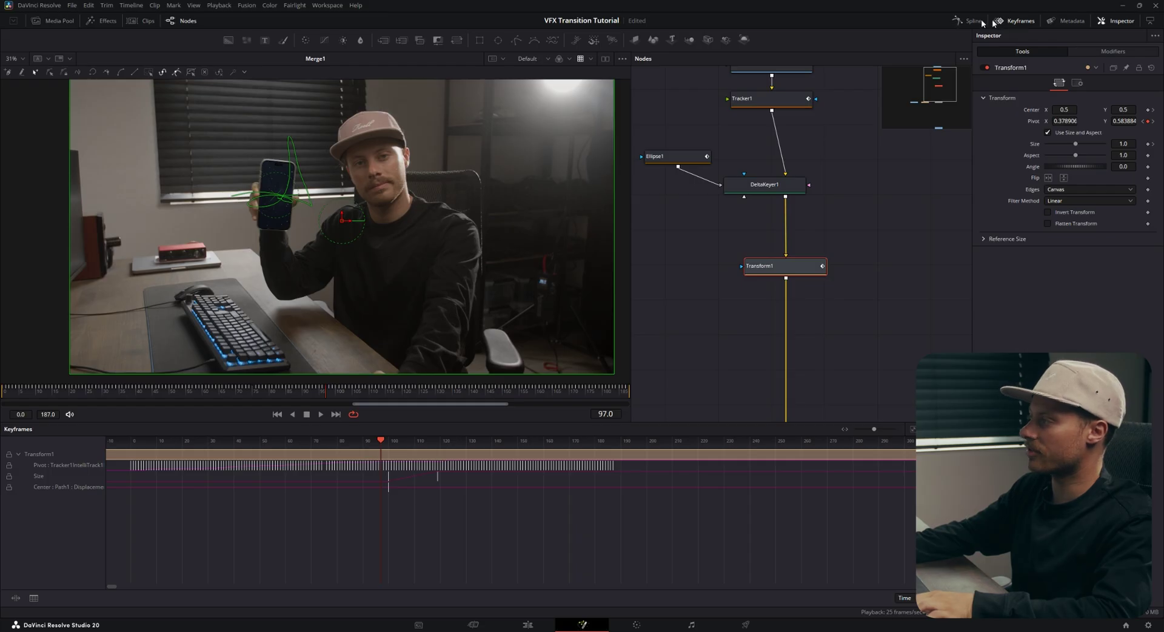
Open the spline editor, display only Transform1's Size curve, and fit the curve in view
click(967, 23)
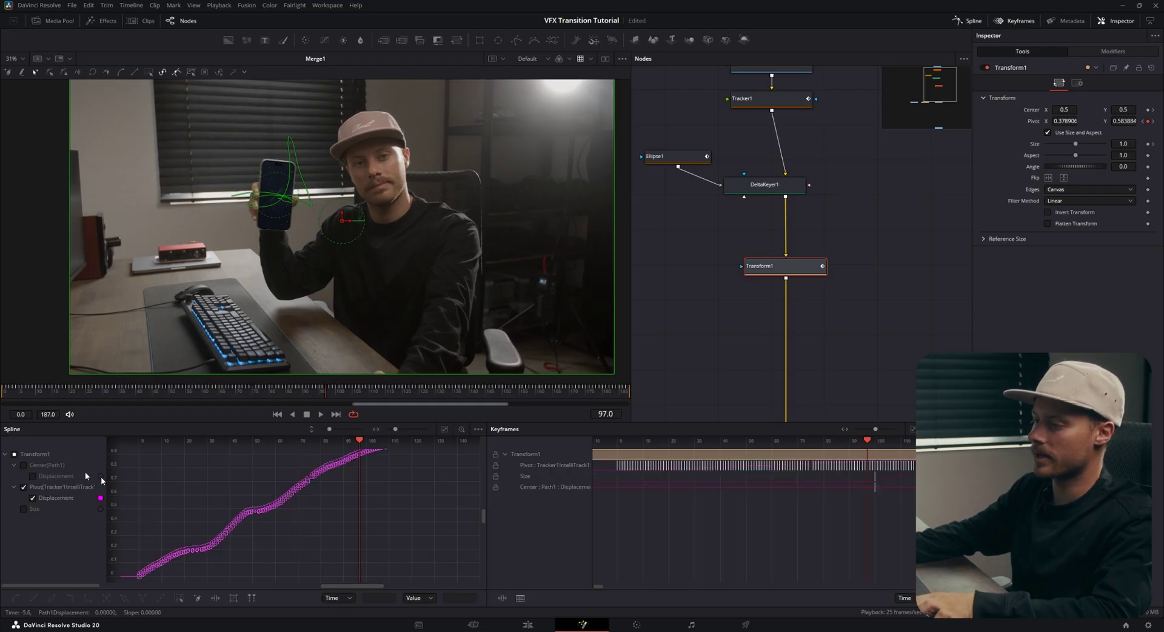
click(29, 509)
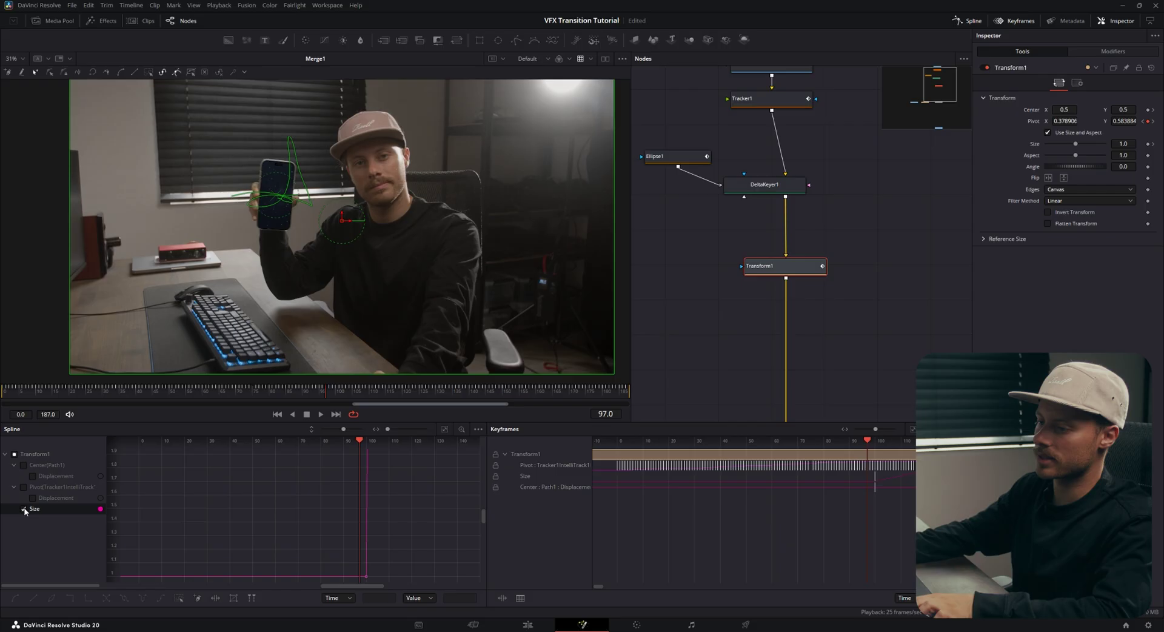
click(447, 431)
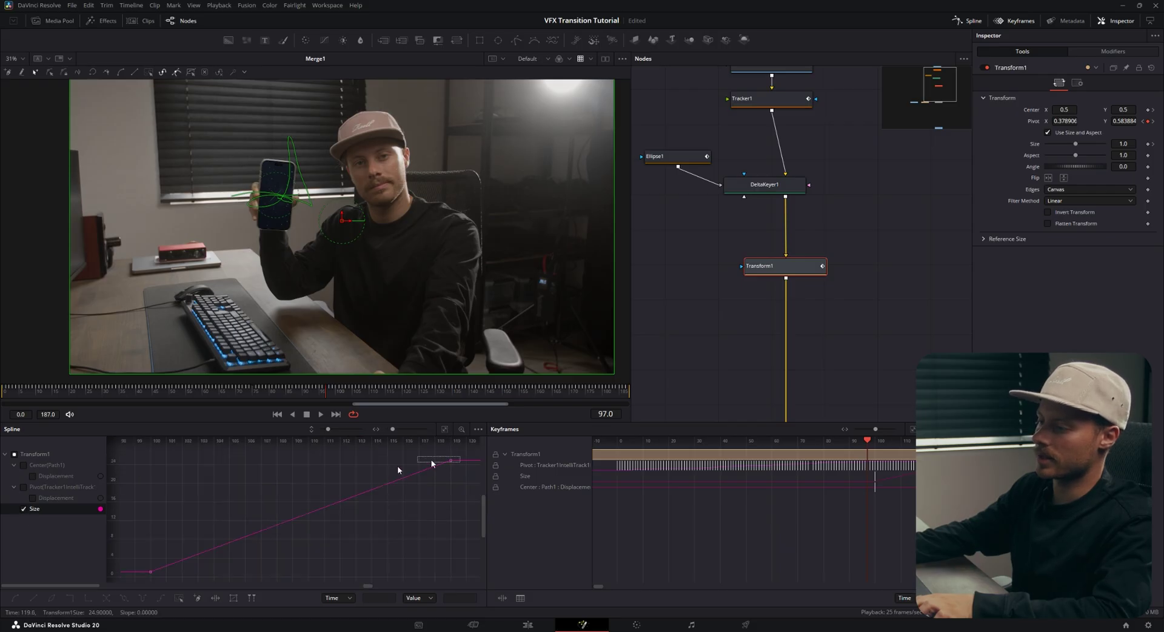
Smooth both keyframes of the Size curve and lengthen their handles to give the zoom a stronger ease
drag(340, 480, 126, 579)
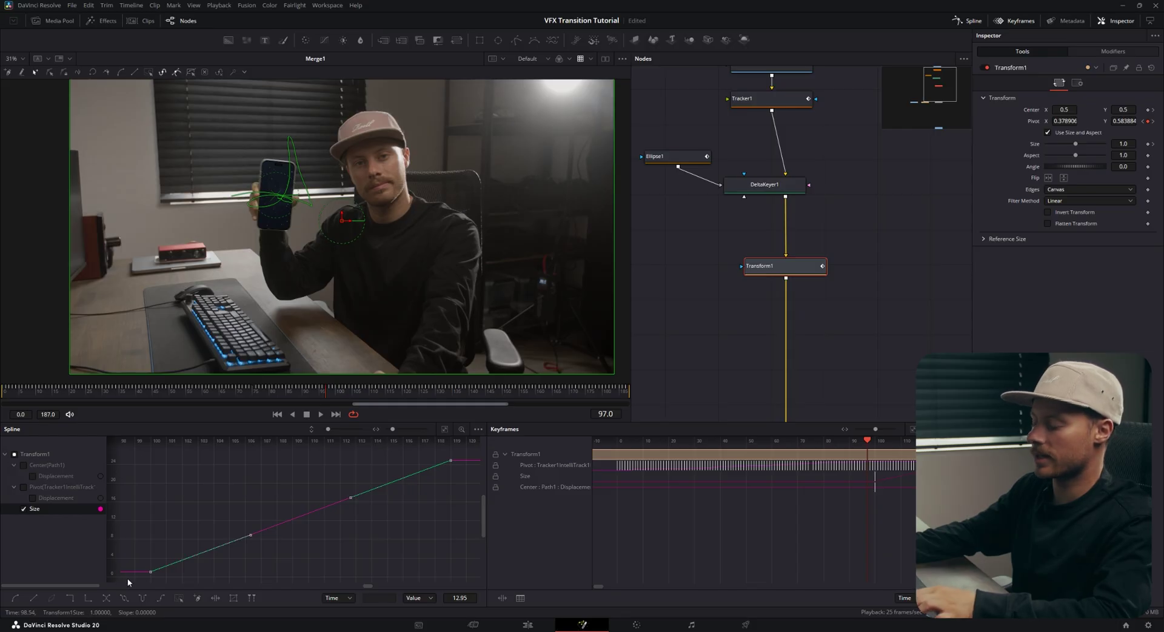
key(shift+s)
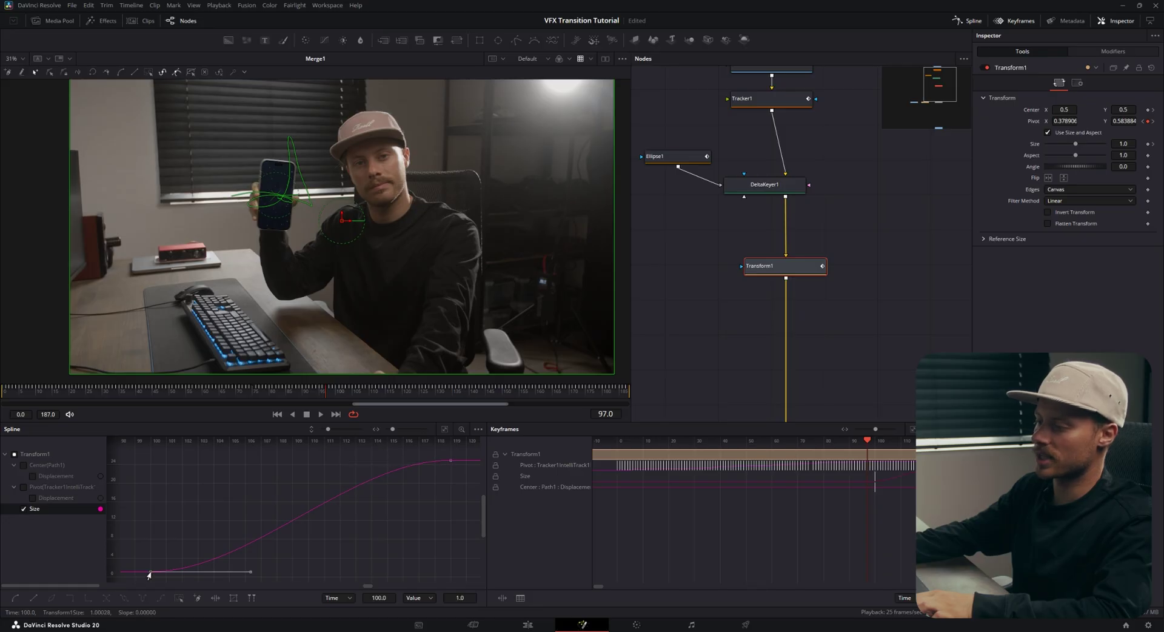
drag(249, 574, 338, 566)
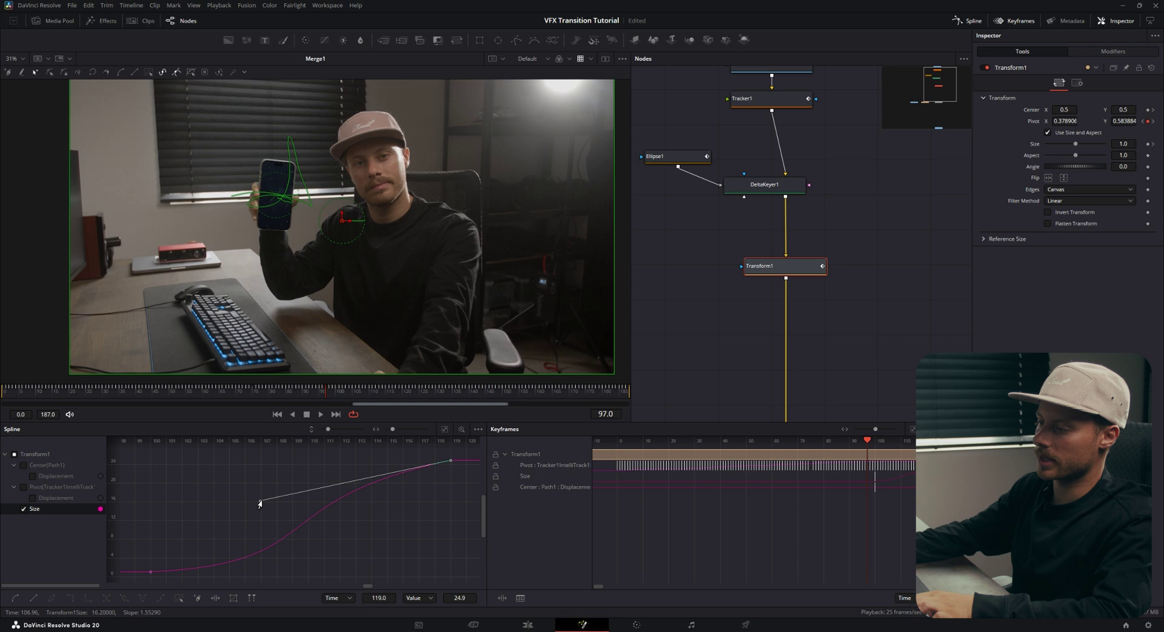
drag(261, 504, 292, 500)
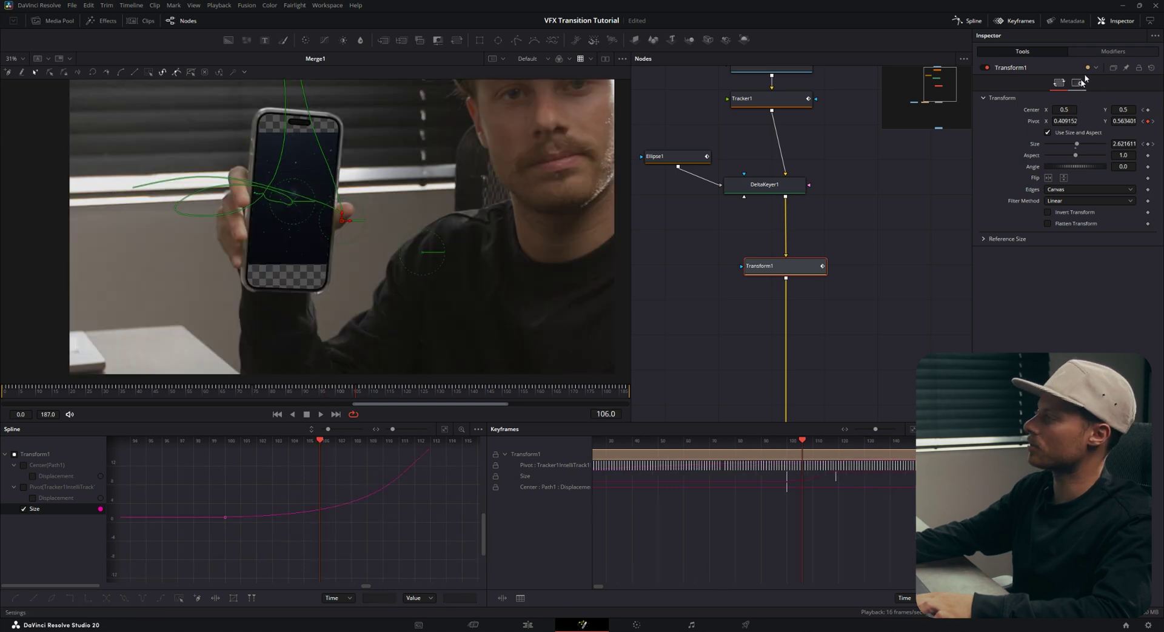
Enable motion blur on Transform1 with Quality 4, and check the end of the zoom around frame 118
click(1077, 85)
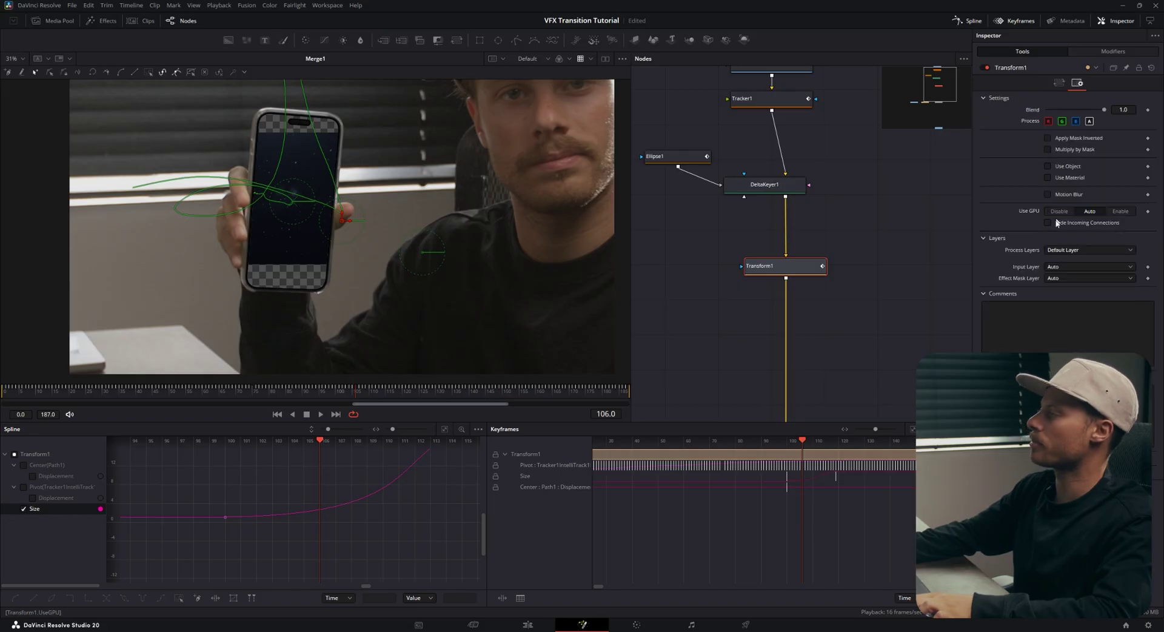
click(1048, 195)
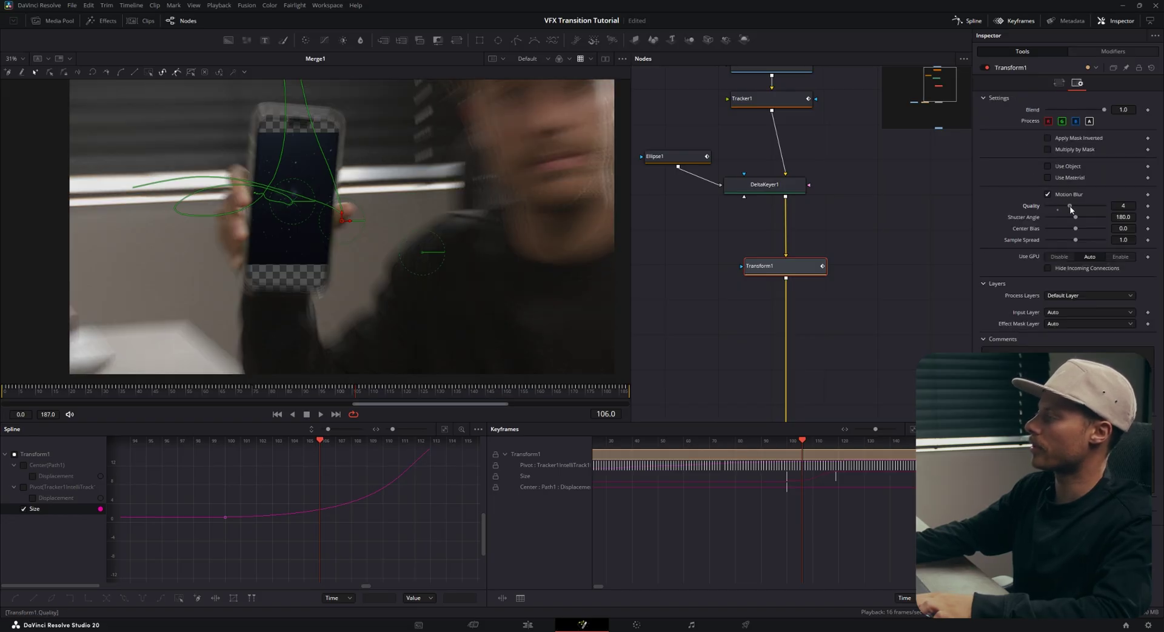
drag(324, 393, 395, 399)
scroll(427, 268, down, 3)
drag(423, 264, 425, 260)
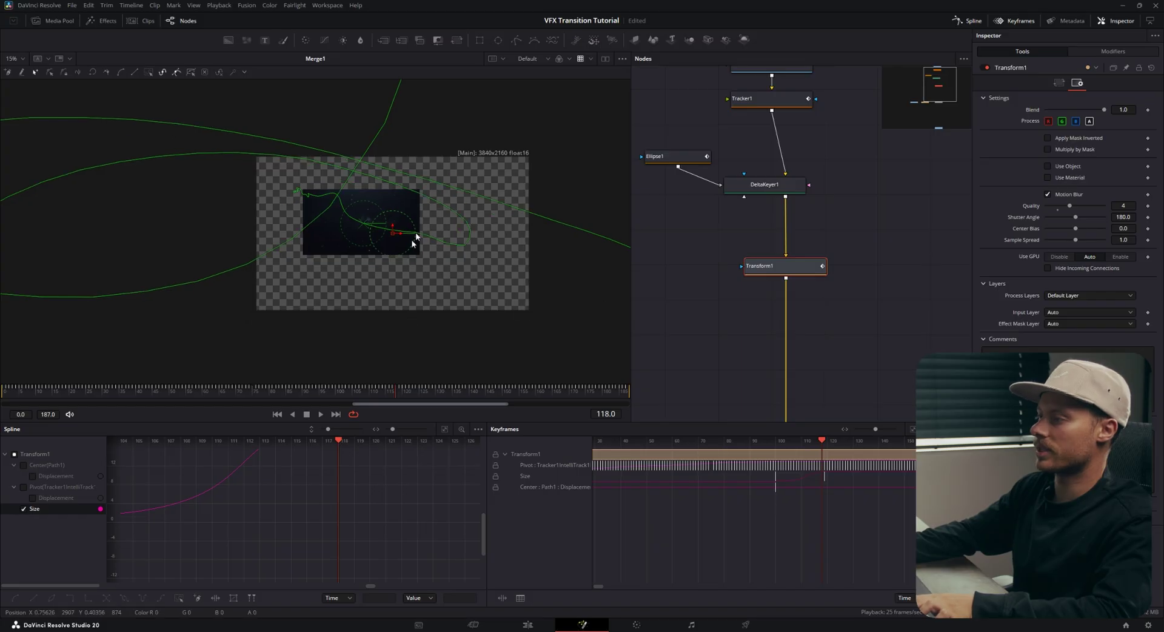
Keyframe the current Center and Size of the star field's Transform2 node on frame 101
drag(725, 299, 899, 245)
click(823, 236)
drag(391, 395, 338, 393)
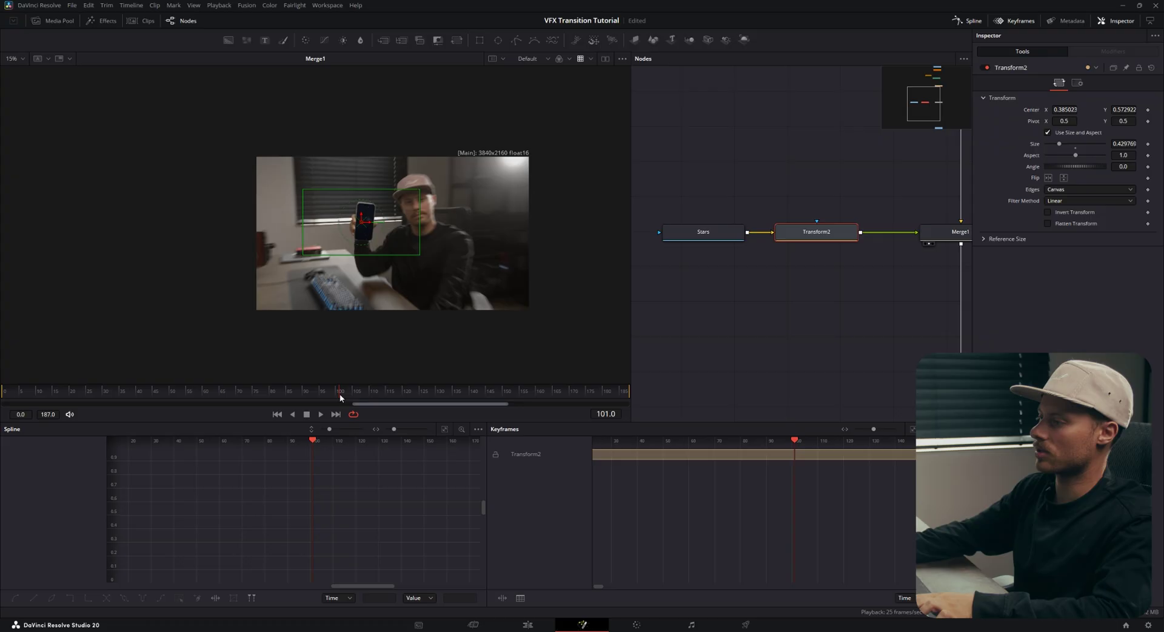
click(1148, 110)
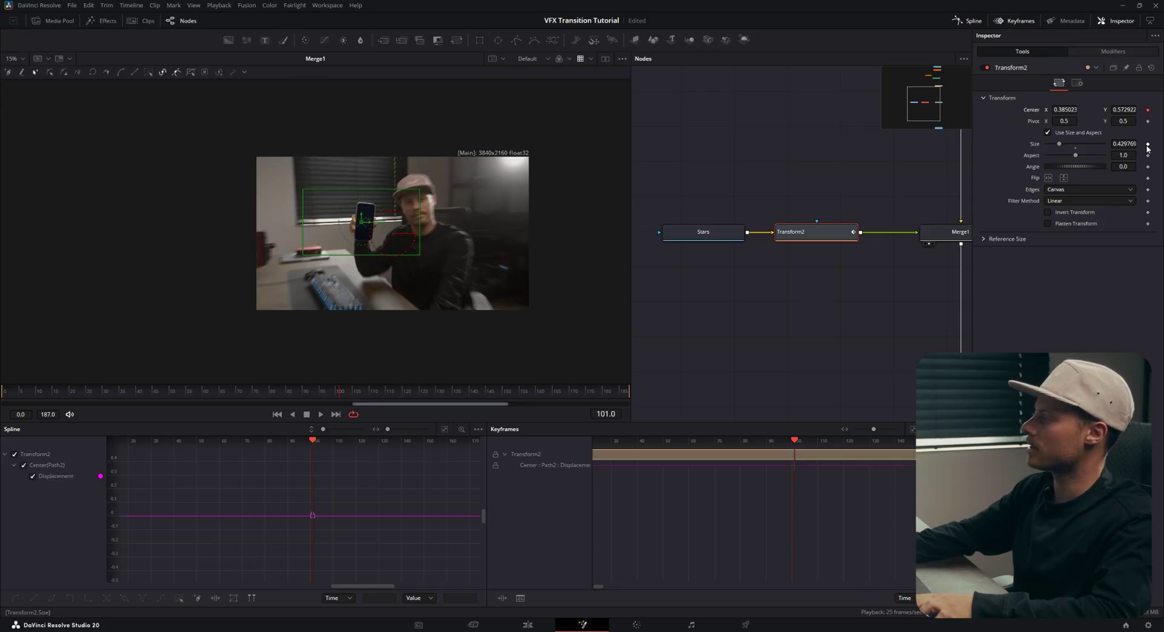
click(1148, 144)
On frame 117, set Transform2's Size to 1.0 and its Center to X 0.5, Y 0.5 so the stars fill the frame
drag(343, 395, 392, 401)
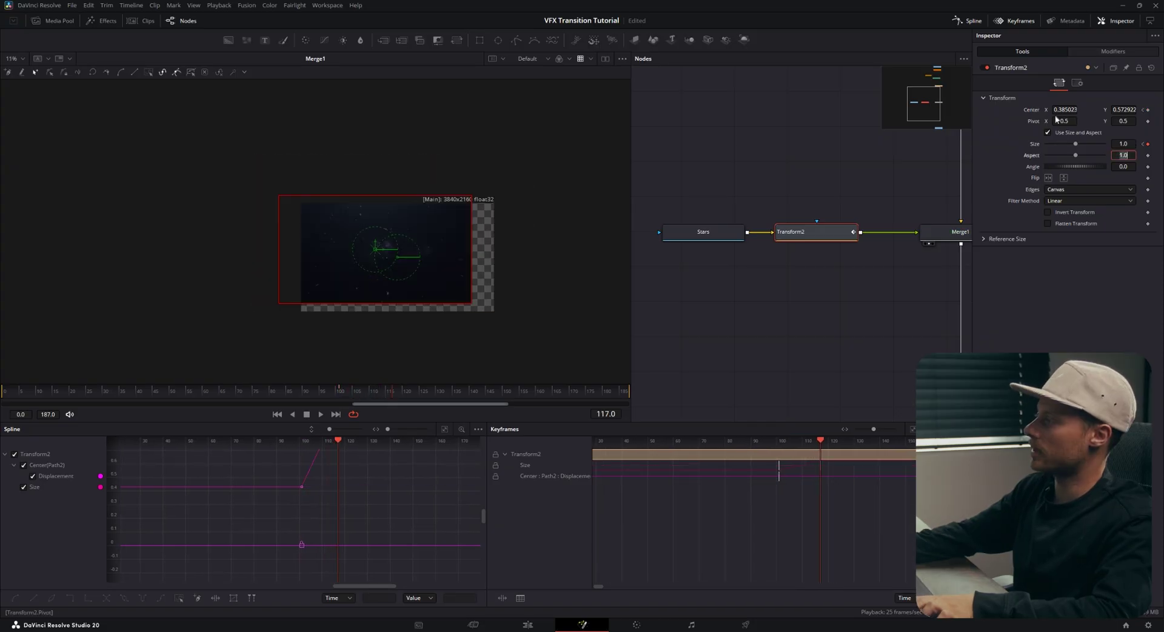
double_click(1060, 120)
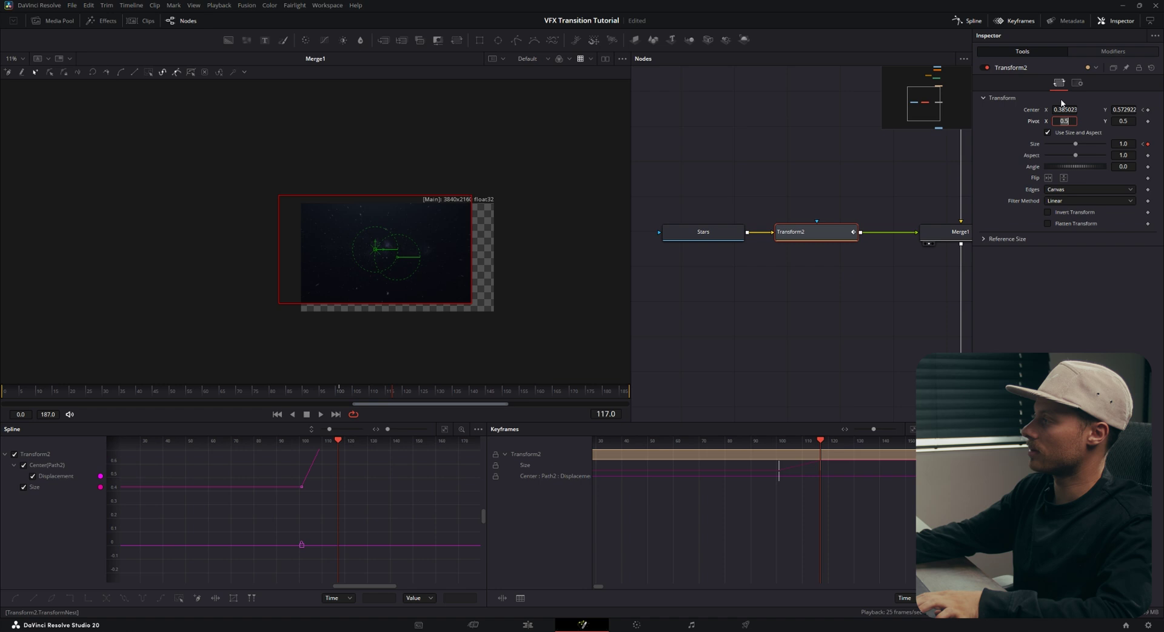
text(0.5)
click(1118, 110)
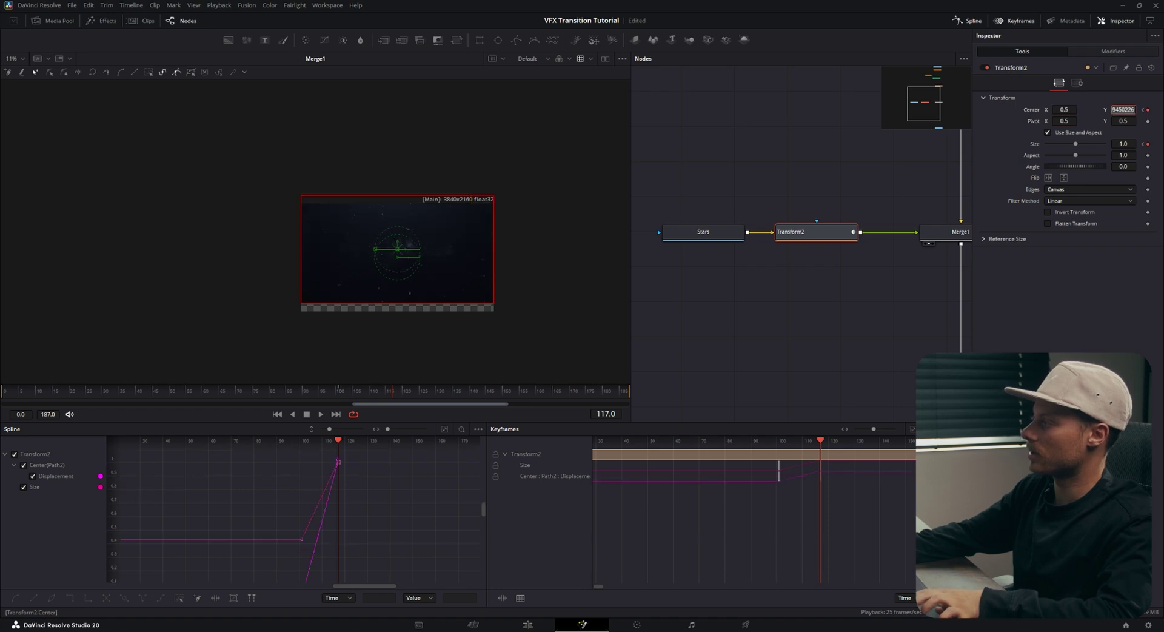
text(0.5)
key(Return)
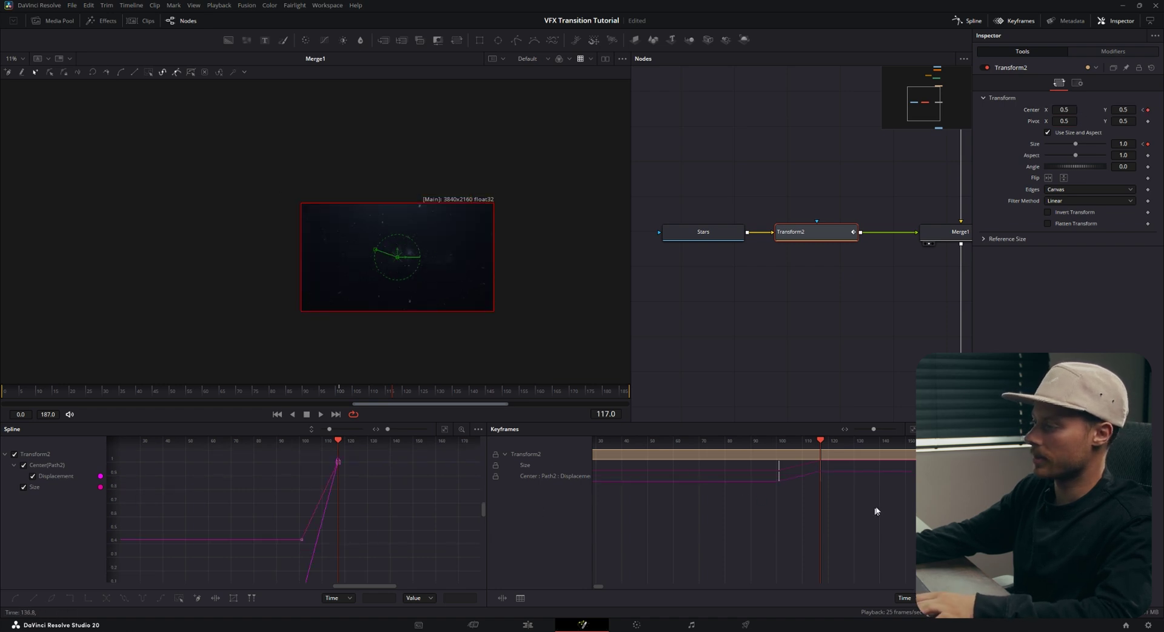
Smooth all of Transform2's Size and Center keyframes
drag(875, 506, 712, 449)
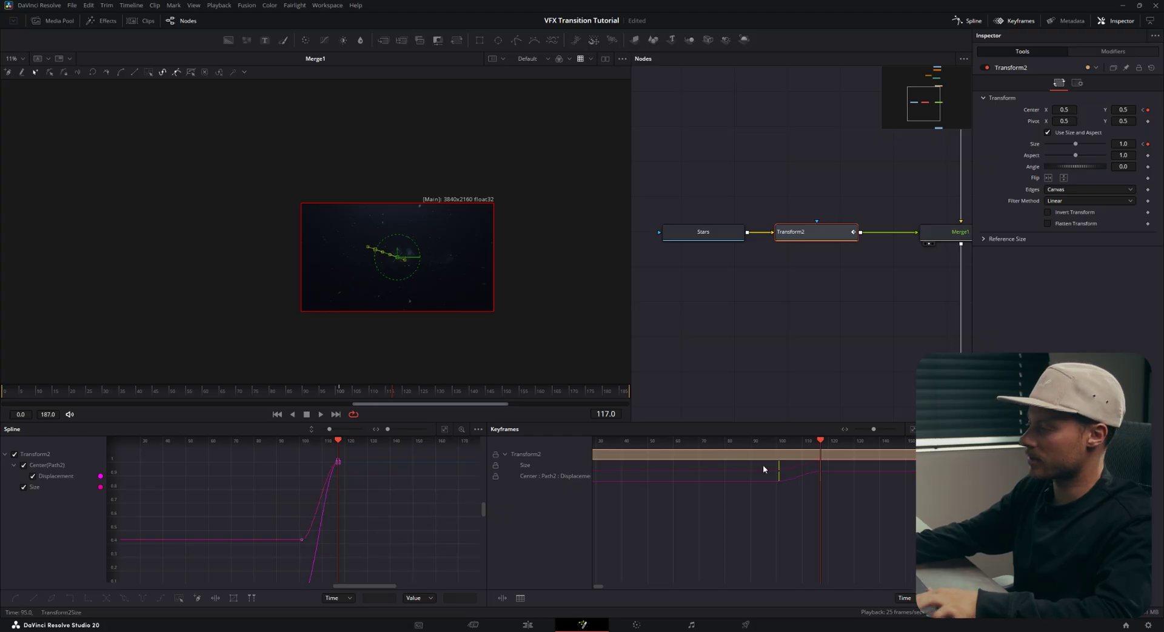
key(shift+s)
scroll(440, 291, up, 3)
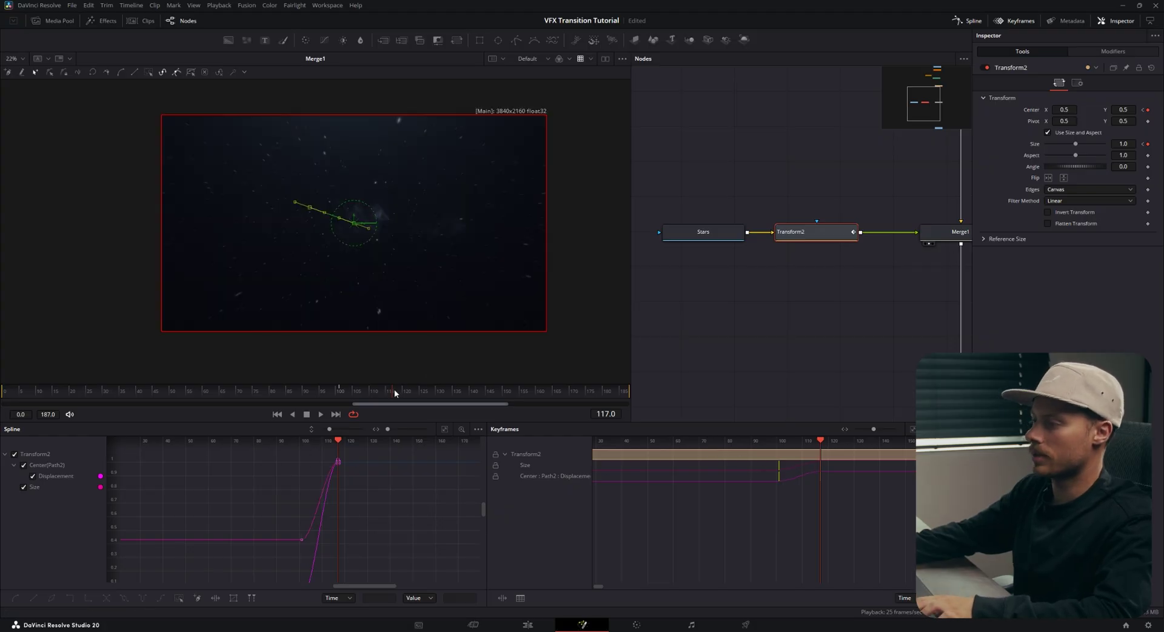
On frame 108, enlarge the star field with Transform2 so it covers the whole phone screen
drag(395, 392, 366, 391)
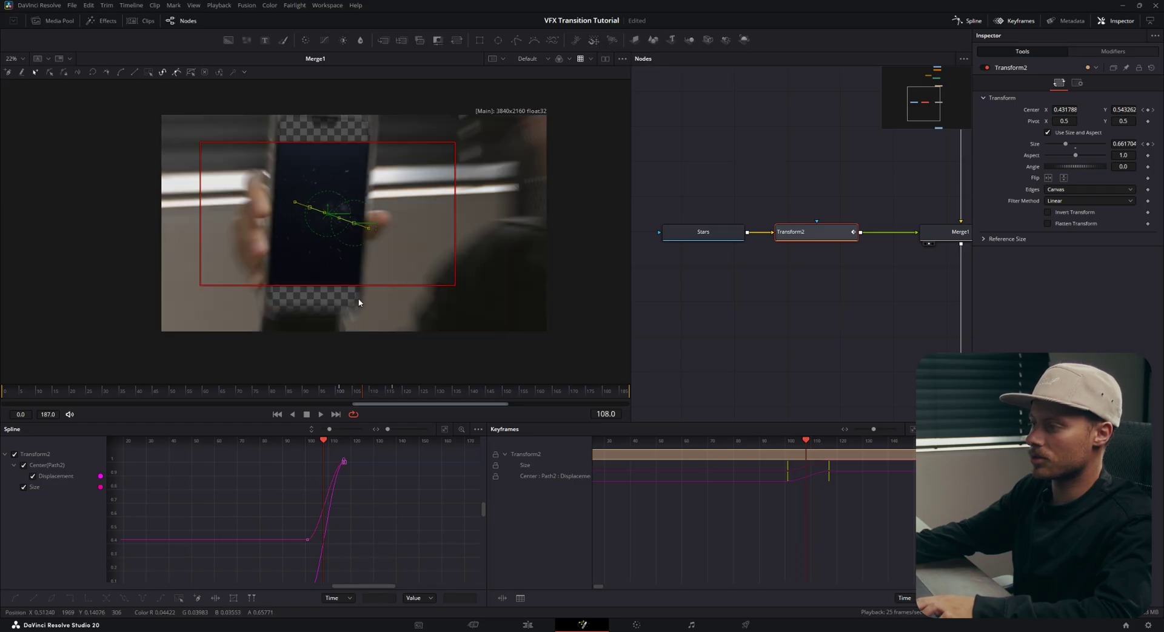
scroll(359, 303, down, 1)
drag(426, 290, 466, 323)
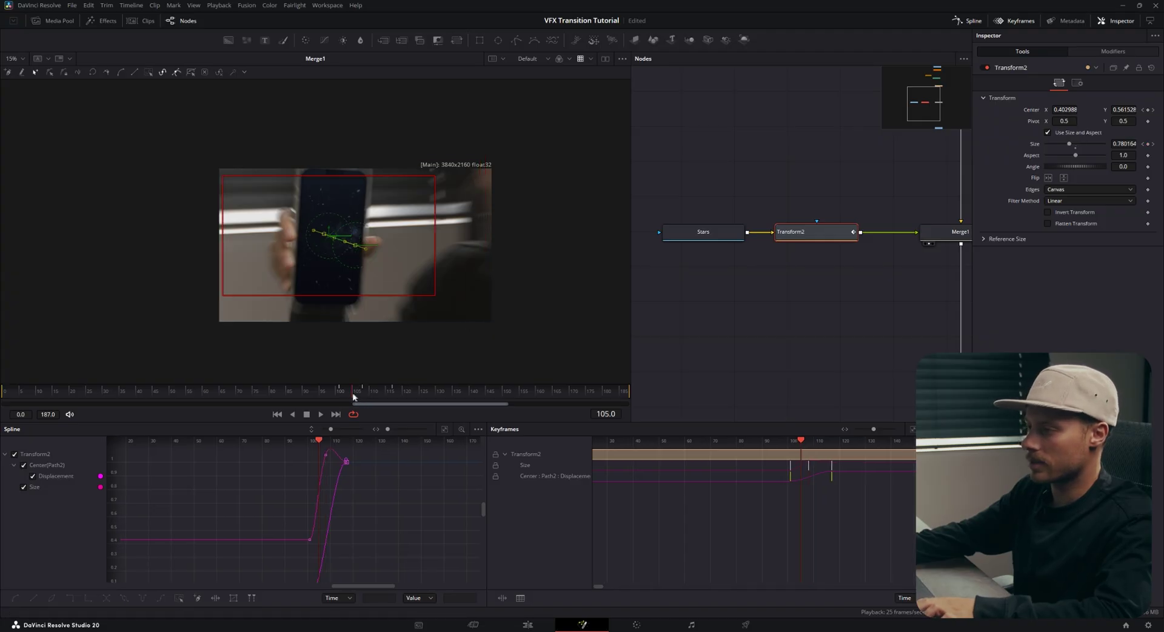
Check the frames around 105 for gaps in the phone screen and play back the transition into the star field
drag(363, 397, 347, 396)
key(space)
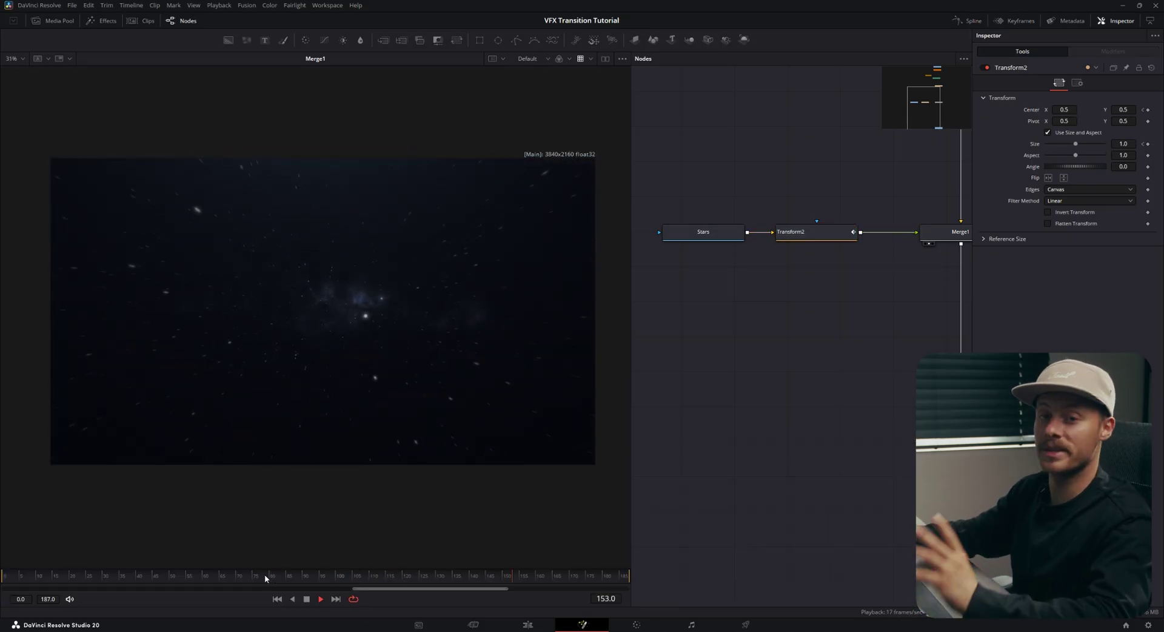
key(space)
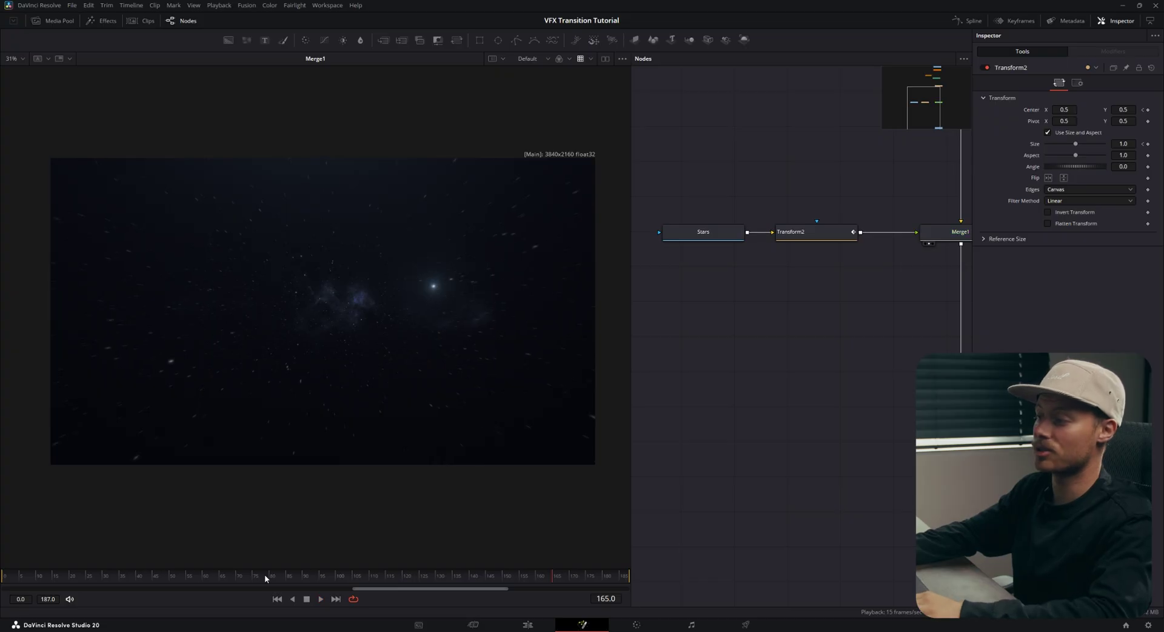